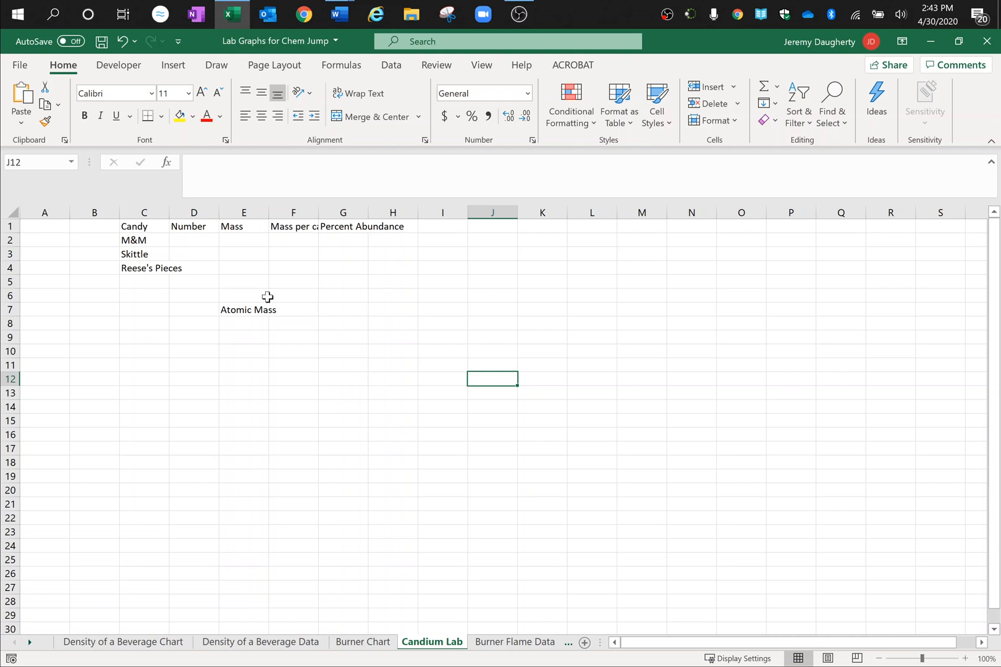
Step: Auto-fit the widths of columns C, F and G to their contents
double_click(171, 211)
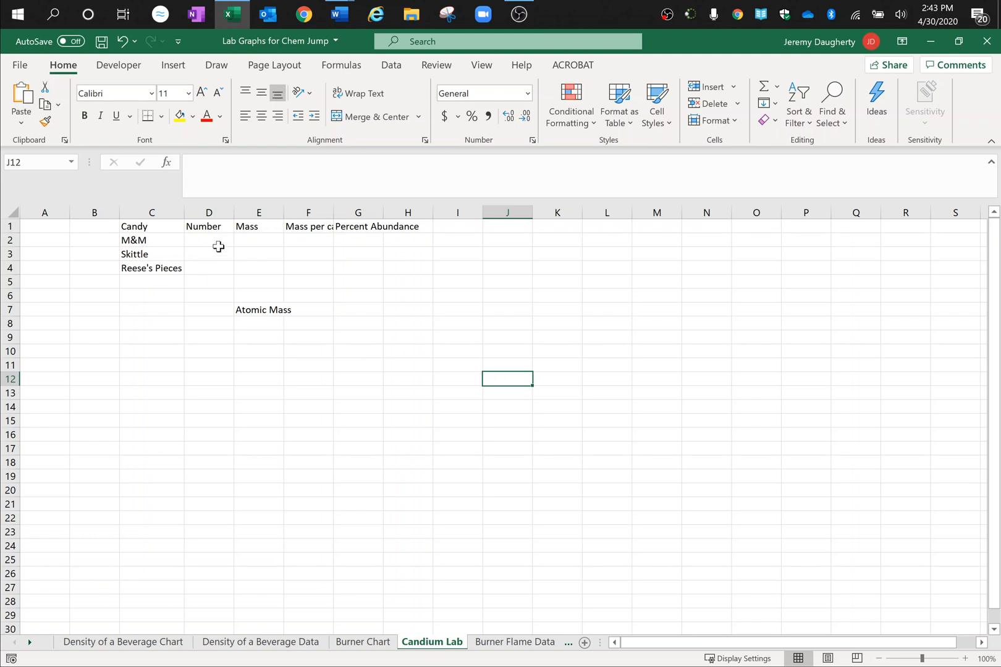
double_click(333, 213)
double_click(406, 213)
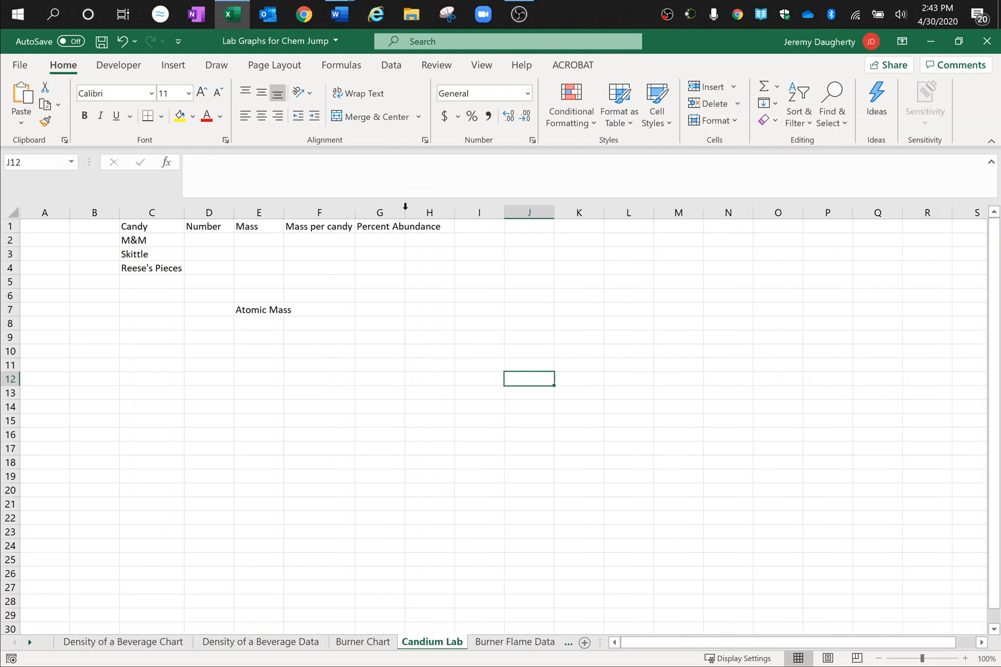
Step: Move the "Atomic Mass" label from cell E7 down to cell E13
left_click(258, 310)
left_click_drag(258, 312, 293, 364)
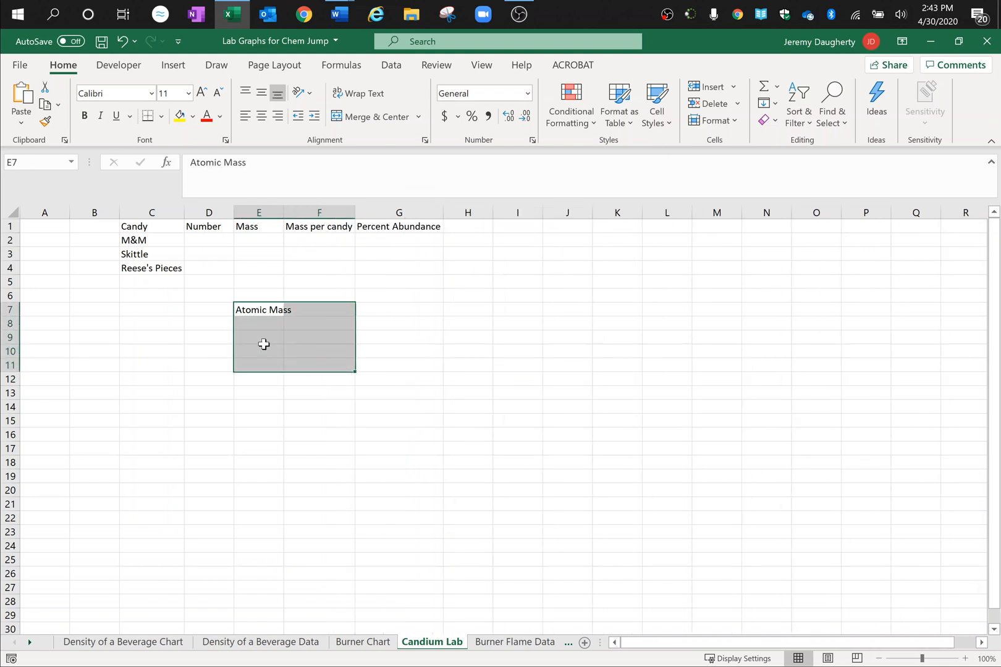
left_click(252, 323)
left_click(252, 313)
left_click_drag(252, 312, 256, 396)
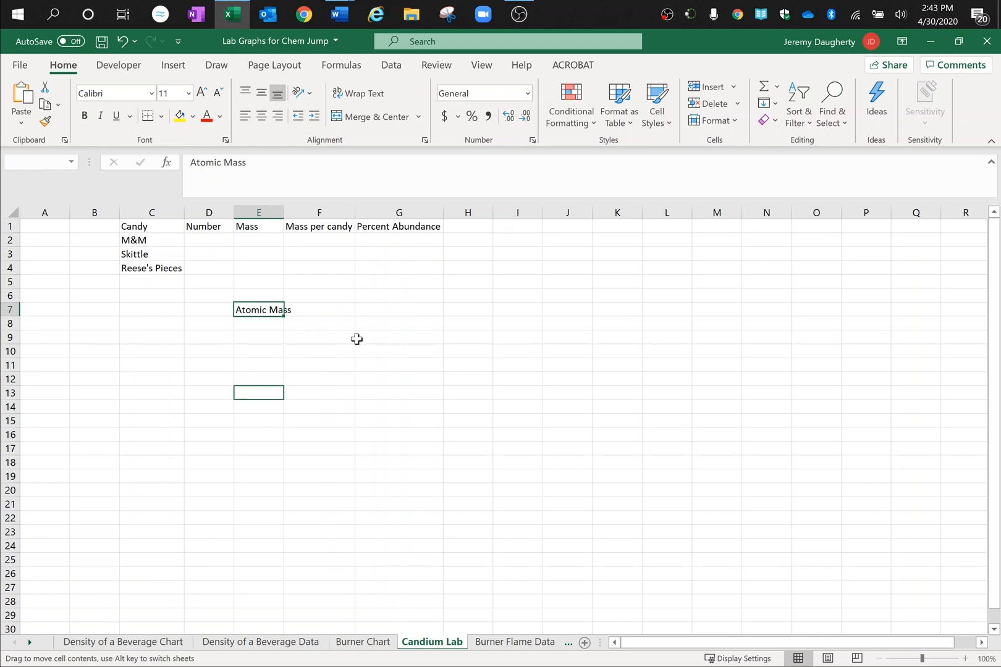
left_click(358, 340)
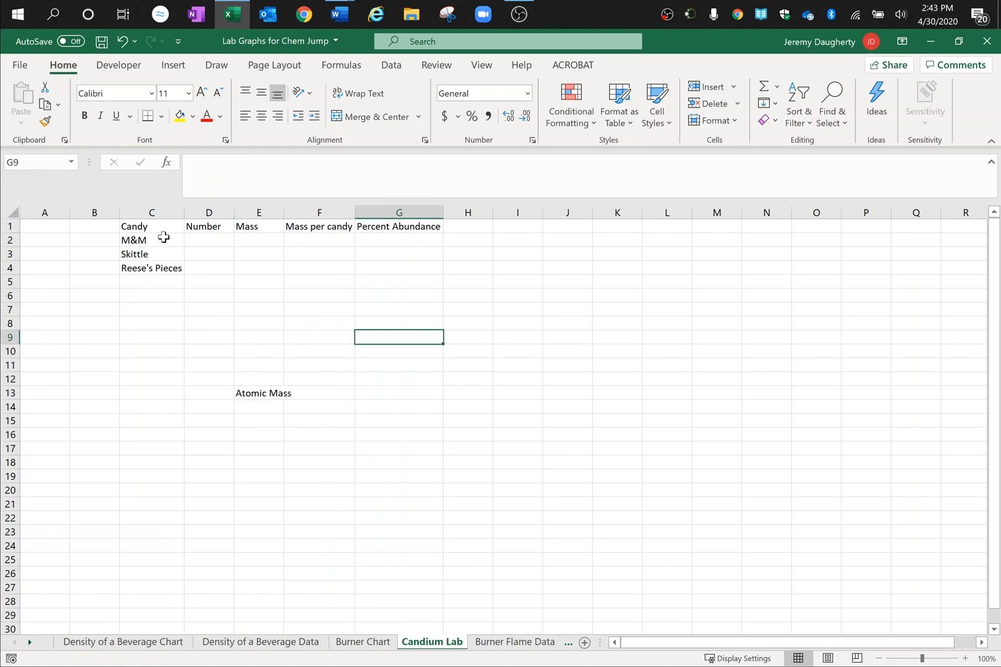
left_click_drag(162, 236, 370, 270)
left_click(343, 309)
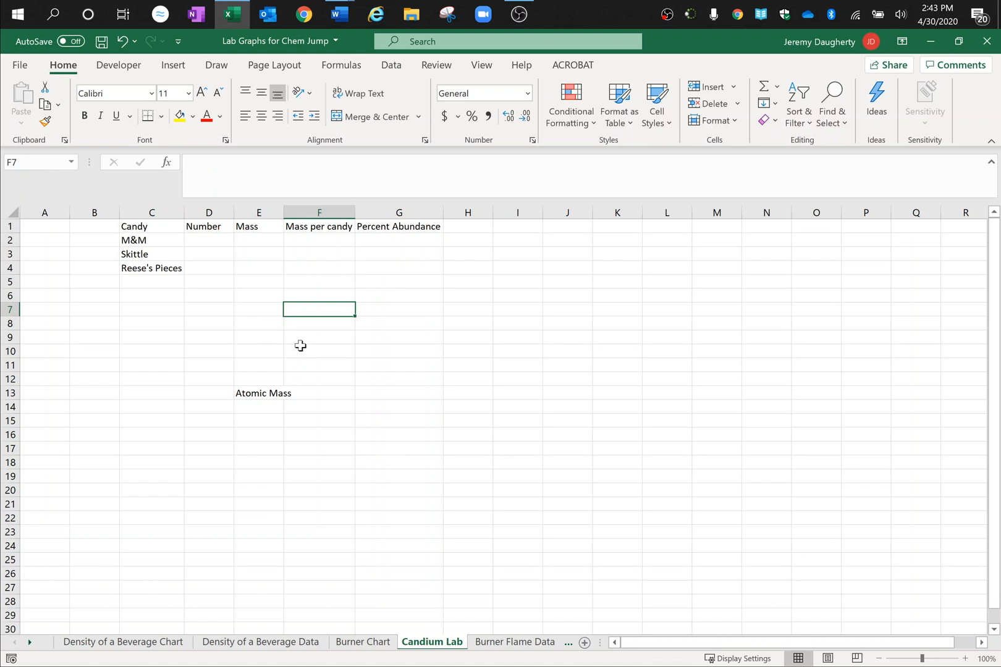
Step: Enter the candy counts in the Number column: 7 for M&M and 27 for Skittle
left_click(209, 240)
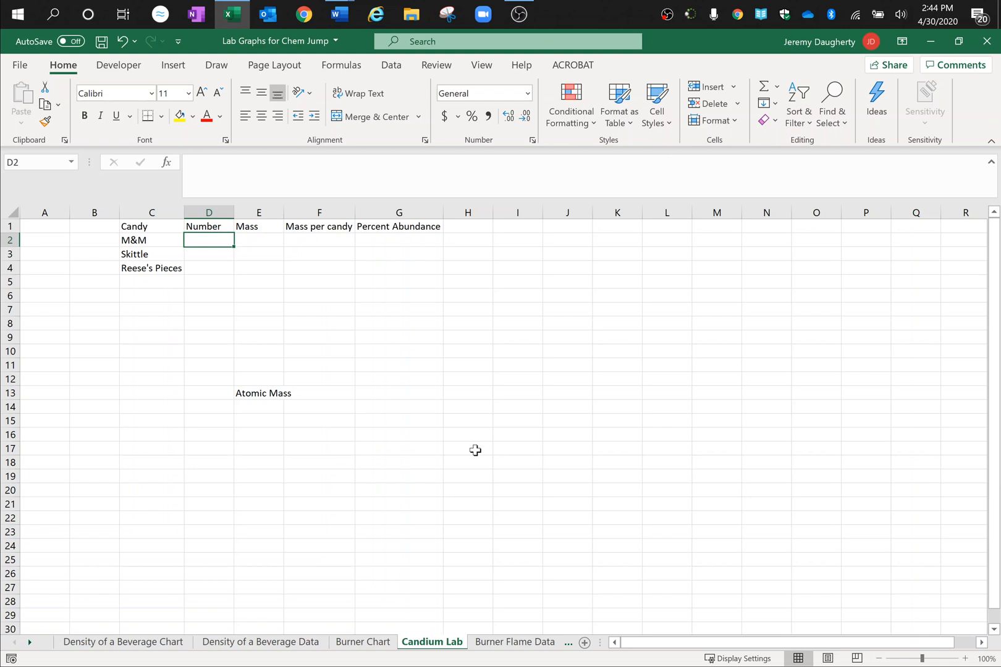
type("7")
key("Return")
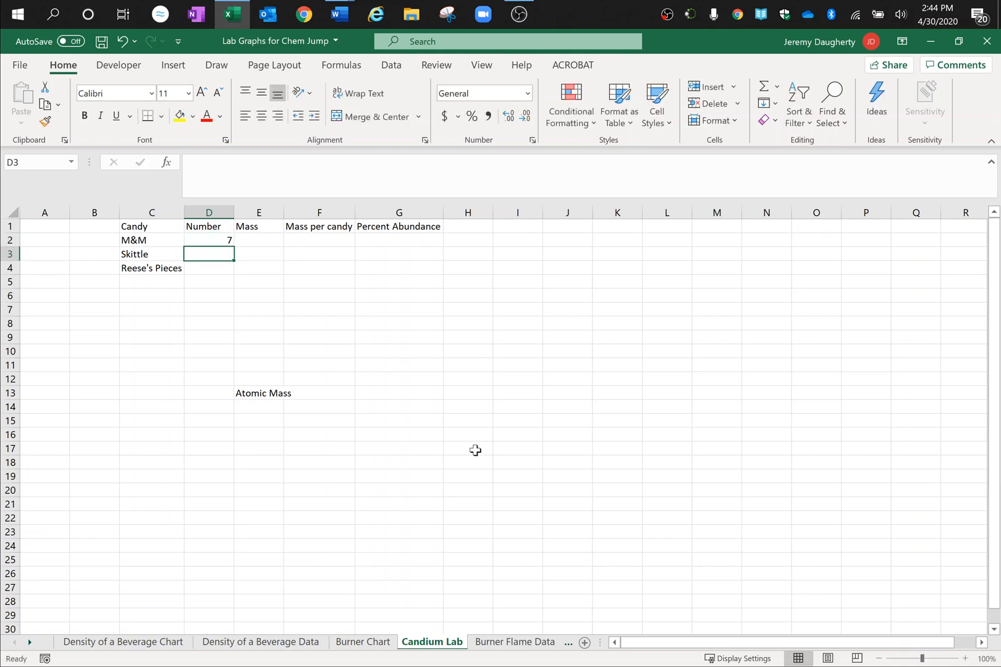
type("27")
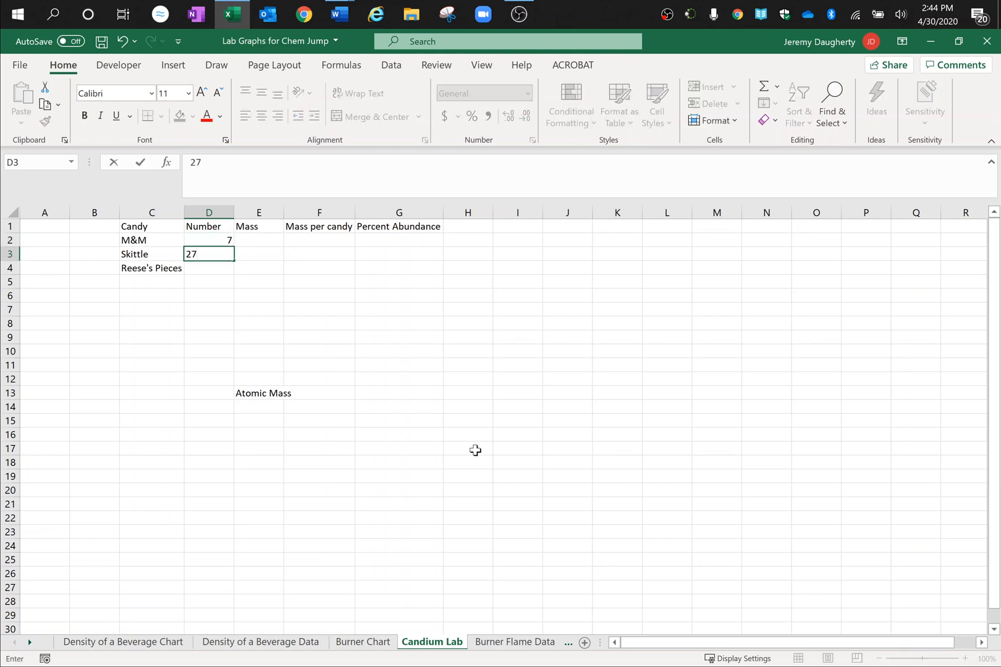
key("Return")
Step: Correct the candy name in cell C3 to "Skittles"
key("Up")
key("Left")
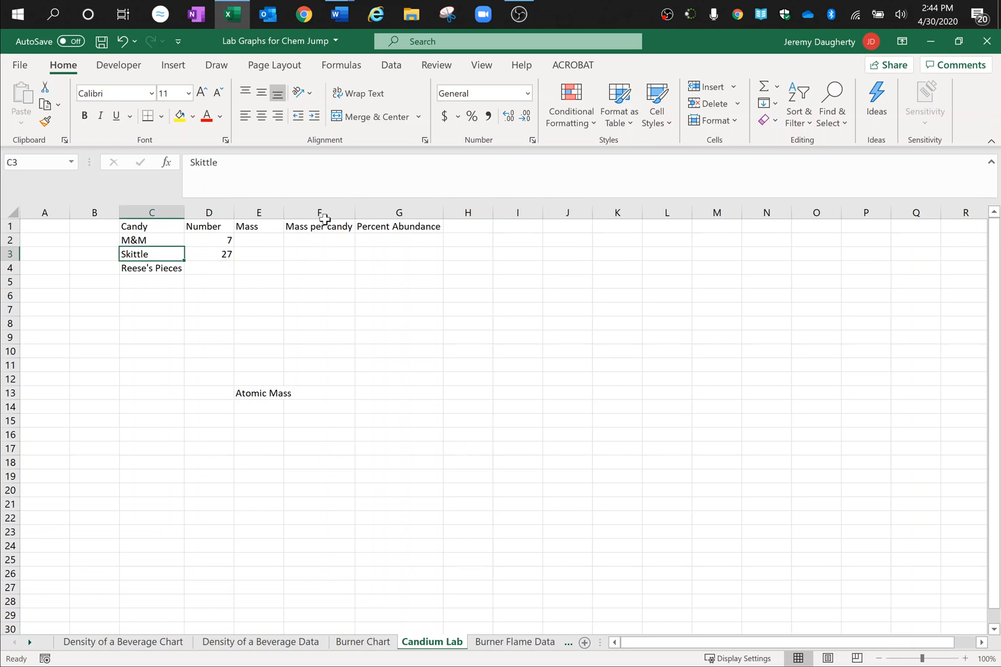
key("F2")
key("Return")
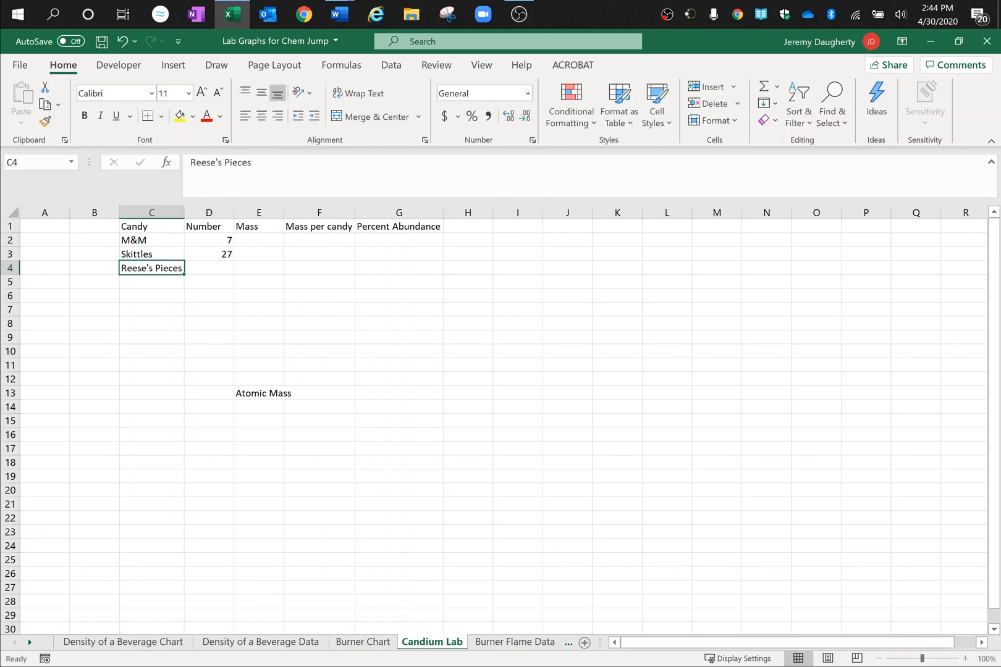
Step: Enter 13 as the number of Reese's Pieces in cell D4
key("Right")
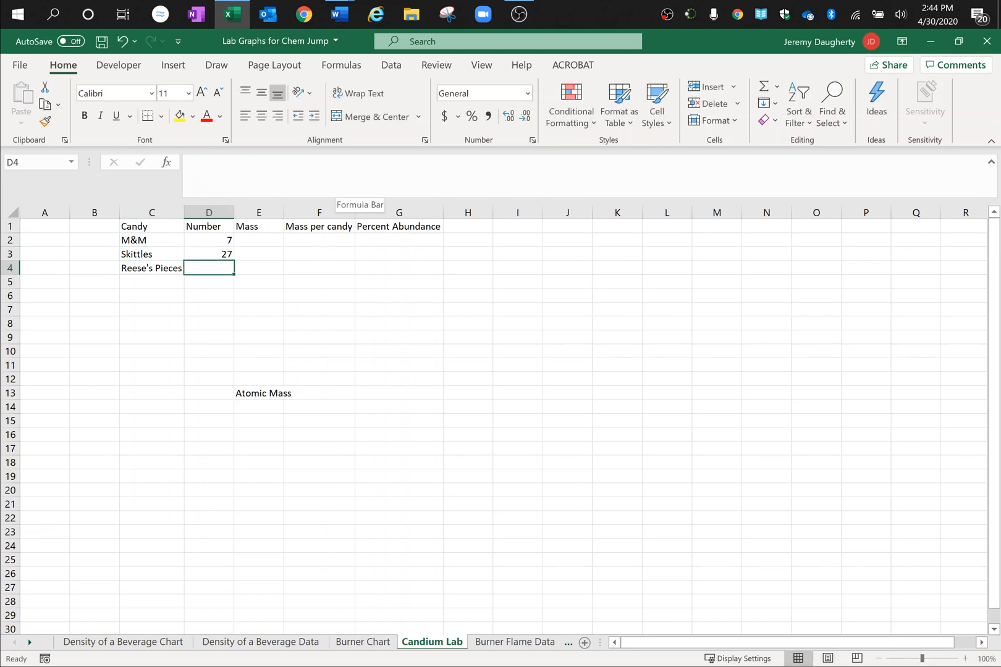
type("13")
key("Tab")
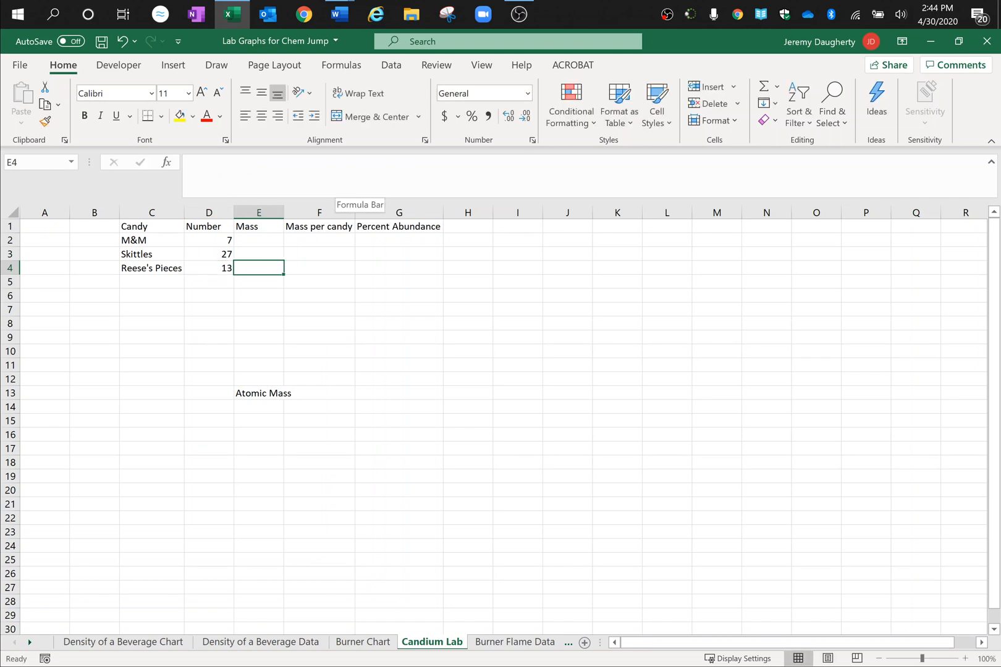
Step: Fill in the Mass column with 6.22 for M&M, 29.46 for Skittles and 9.61 for Reese's Pieces
key("Up")
key("Up")
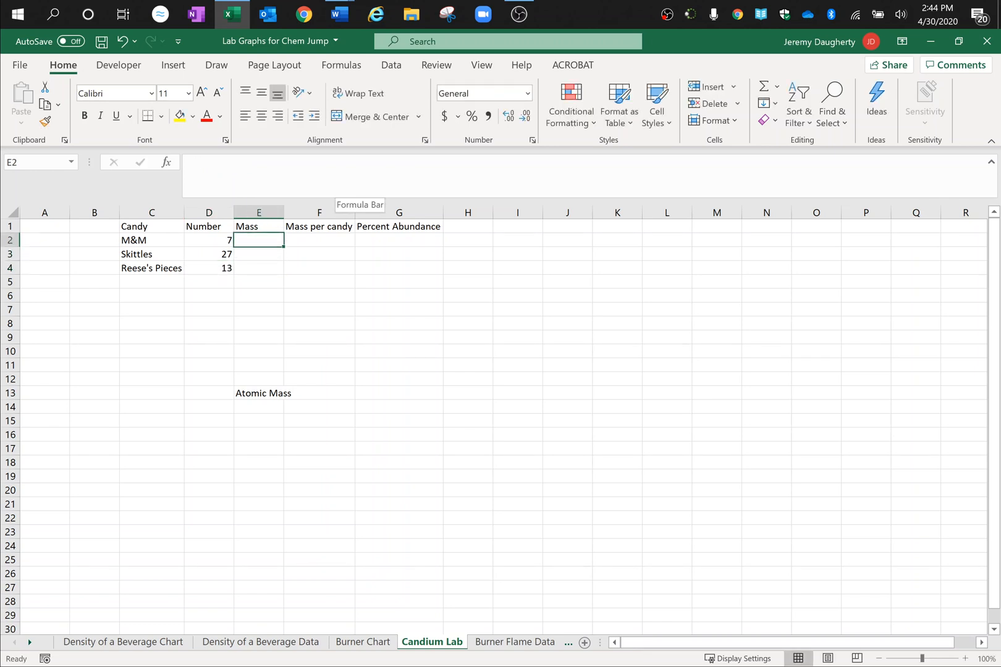
type("6.22")
key("Return")
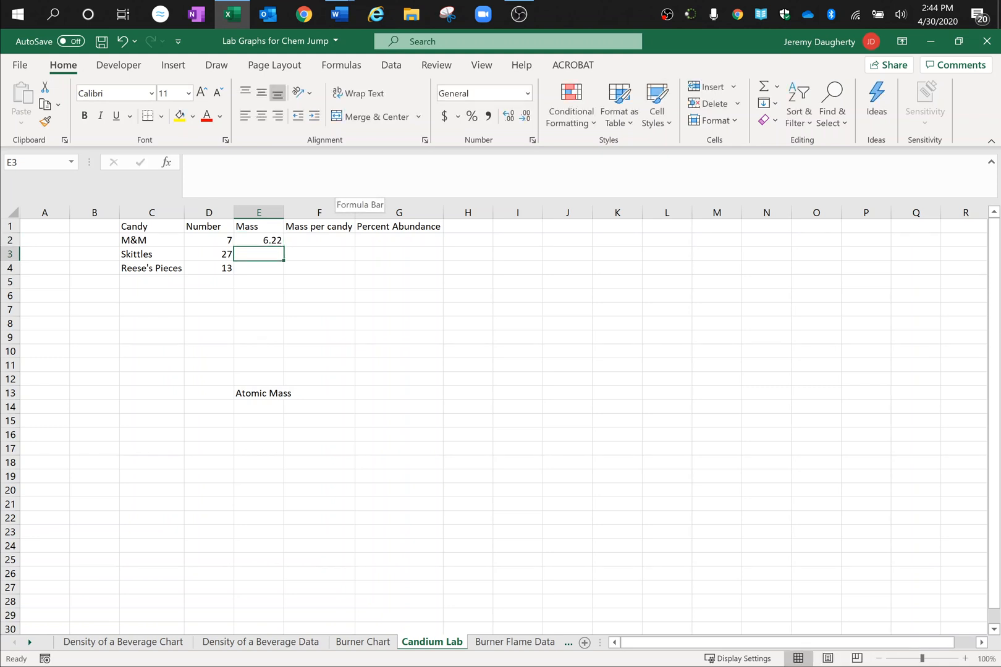
type("29.46")
key("Return")
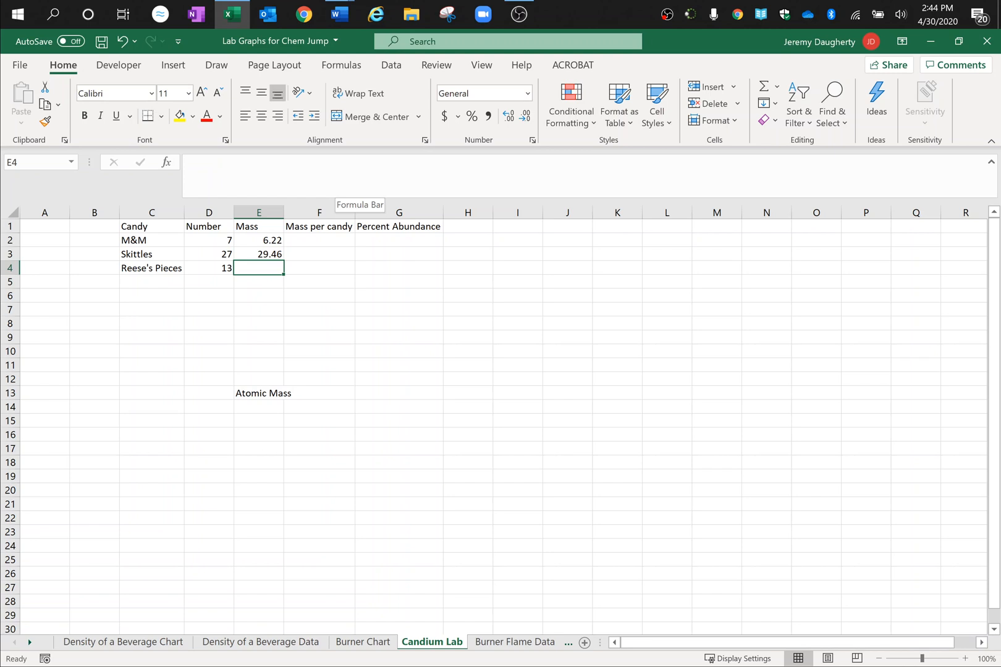
type("9")
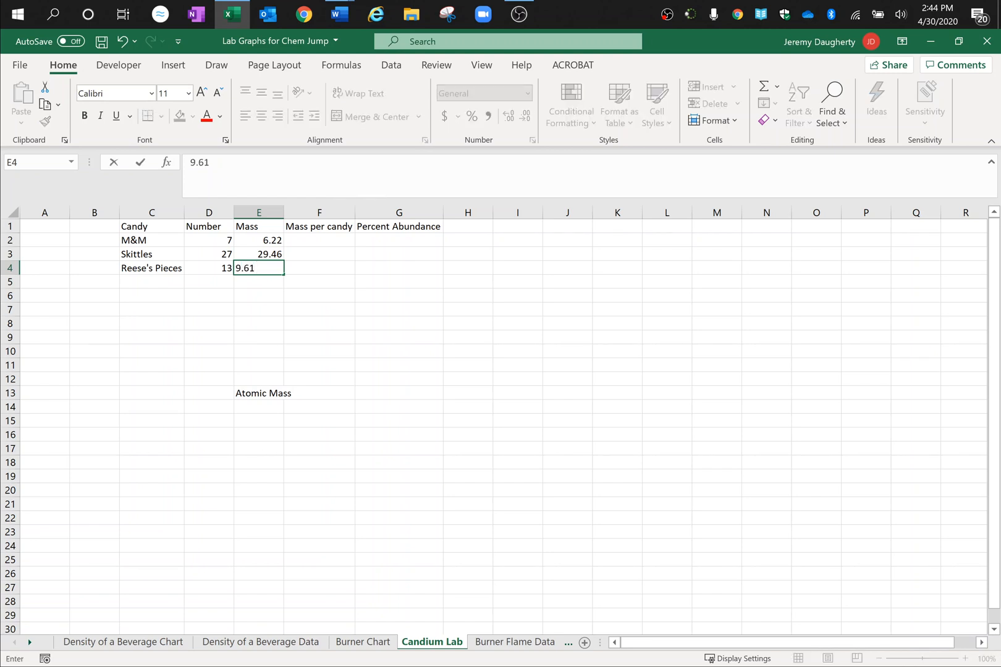
type(".61")
key("Tab")
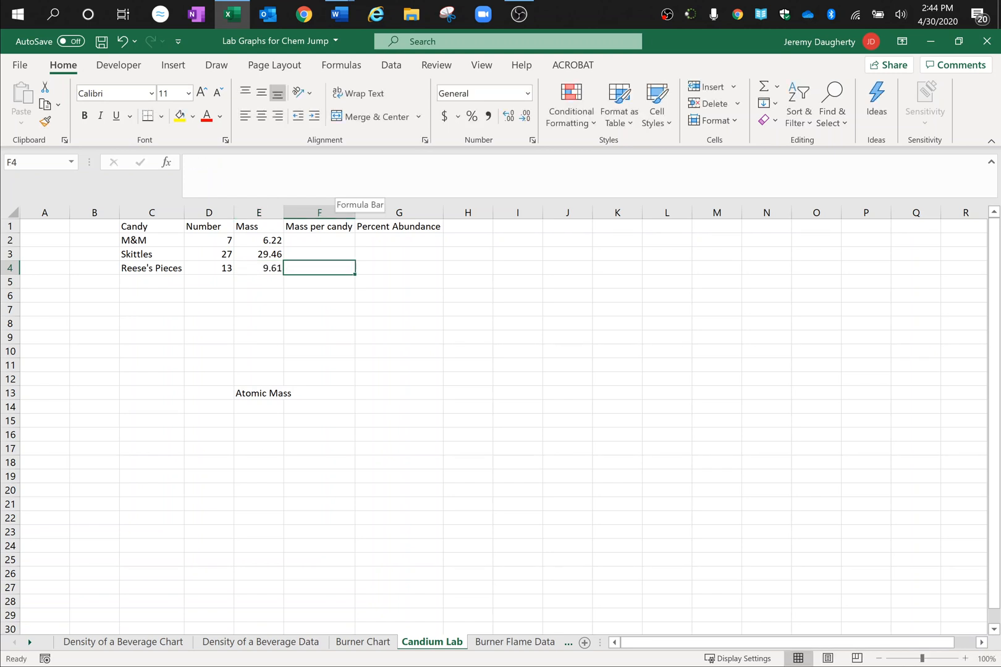
Step: Calculate the M&M mass per candy in cell F2 with the formula =E2/D2
key("Up")
key("Up")
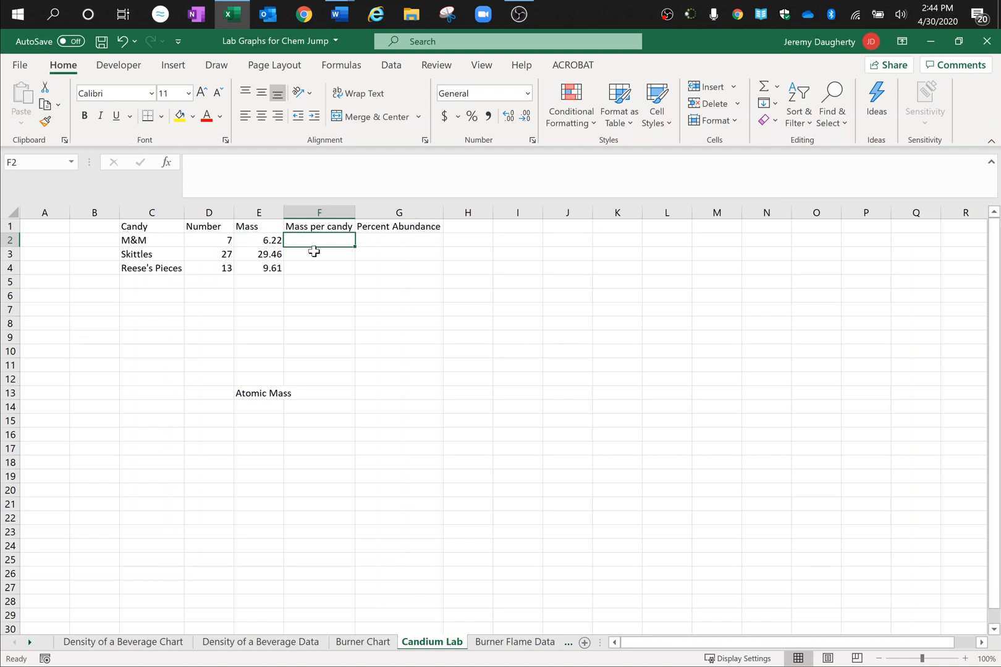
type("=")
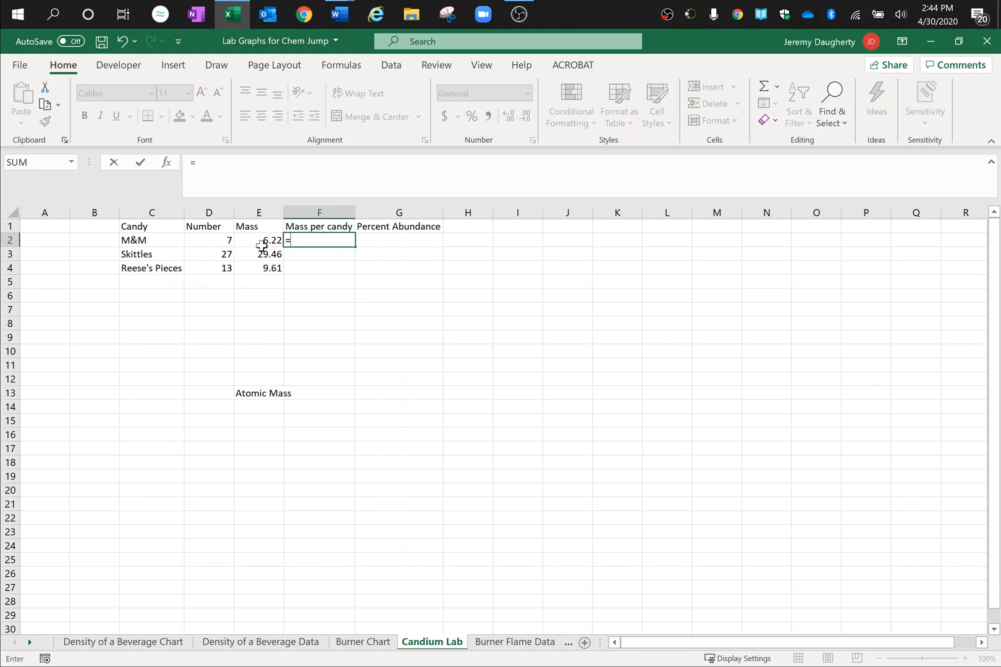
left_click(257, 240)
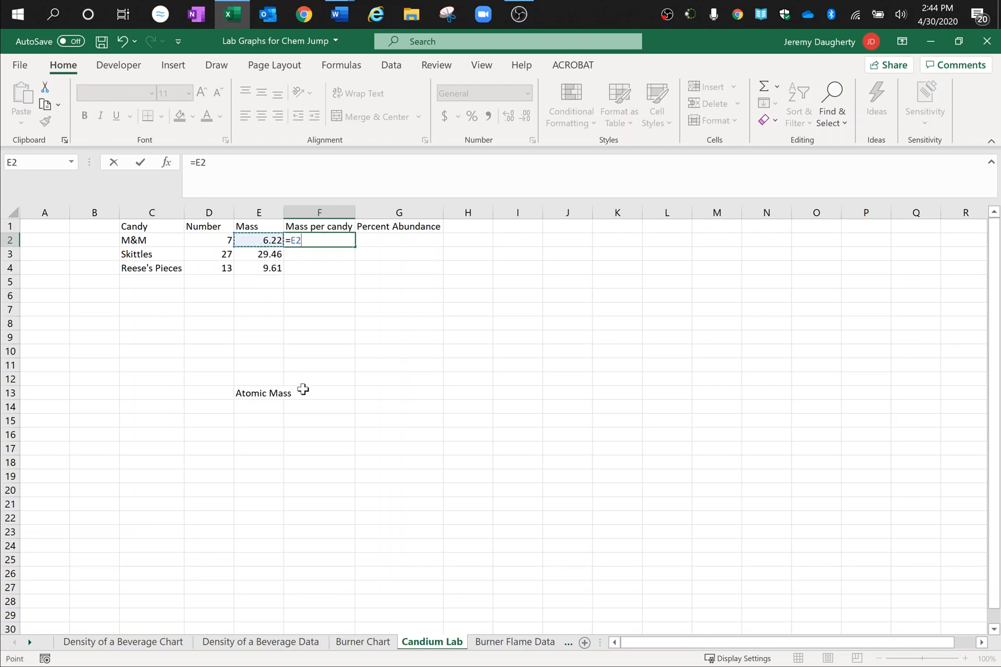
type("/")
left_click(209, 239)
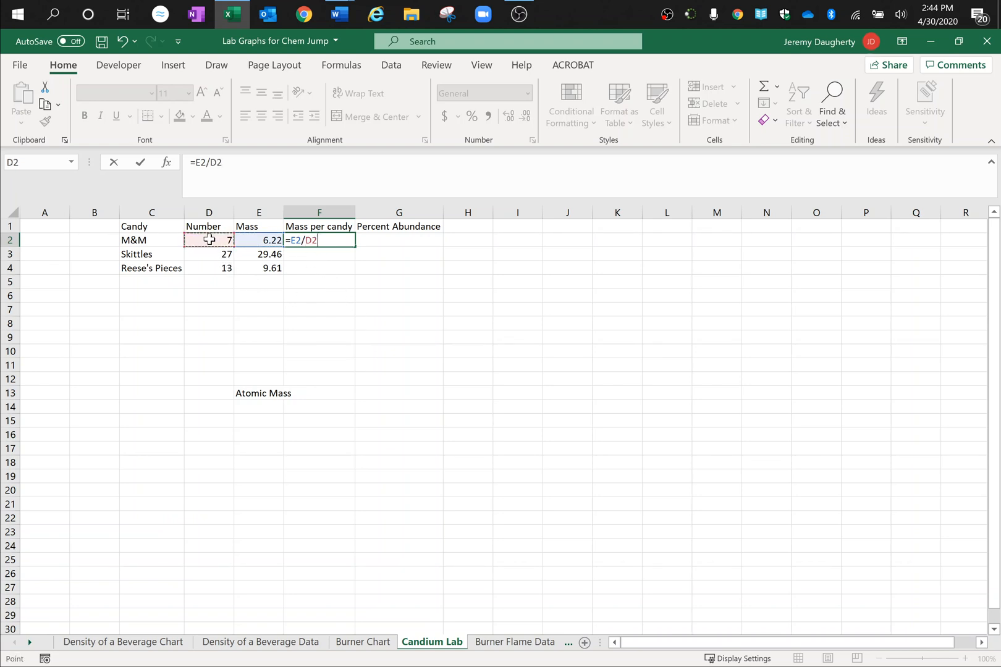
key("Return")
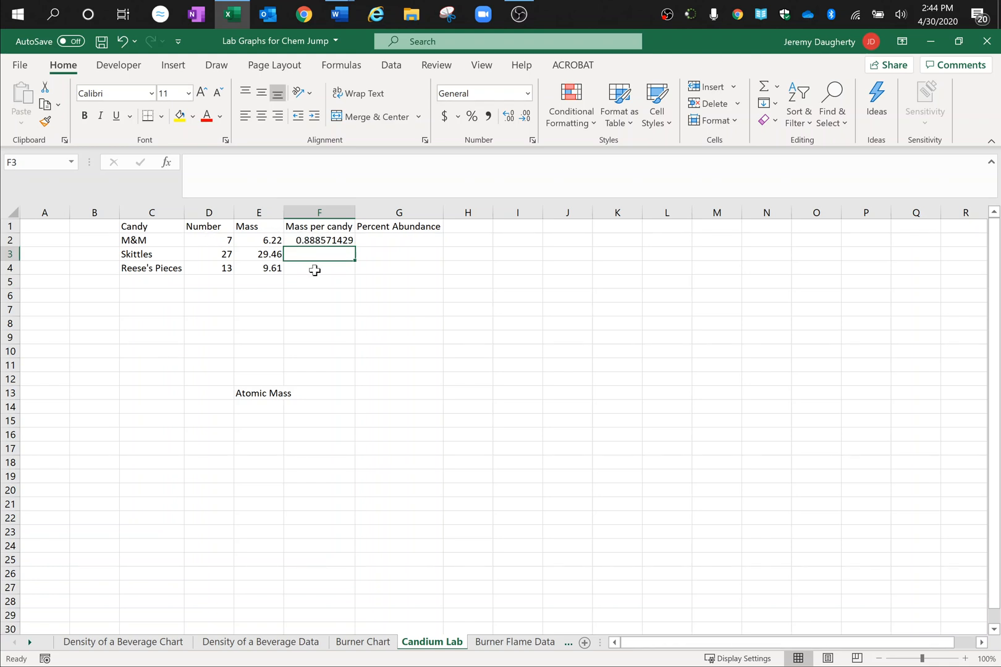
Step: Copy the mass-per-candy formula from F2 down through F4 for Skittles and Reese's Pieces
left_click(317, 240)
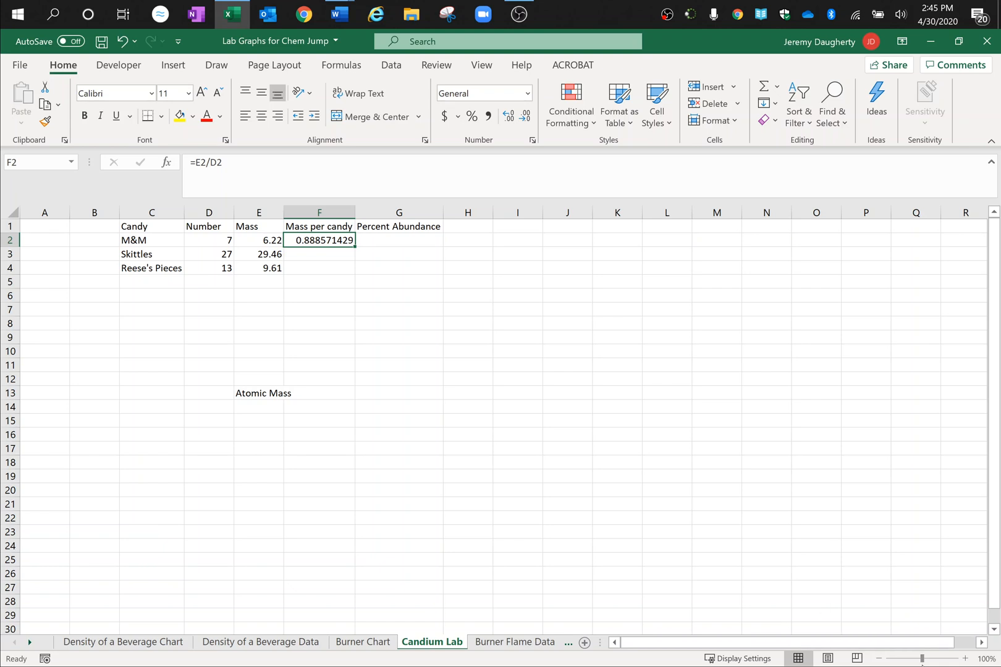
left_click(966, 659)
left_click(966, 660)
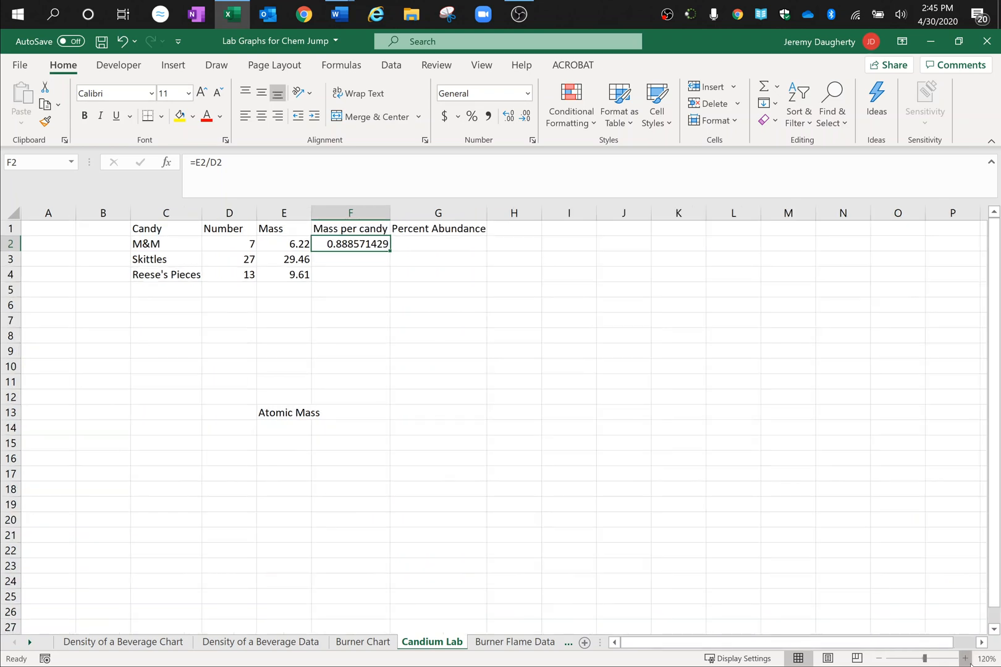
scroll(762, 520, "up", 2, "ctrl")
scroll(741, 497, "up", 2, "ctrl")
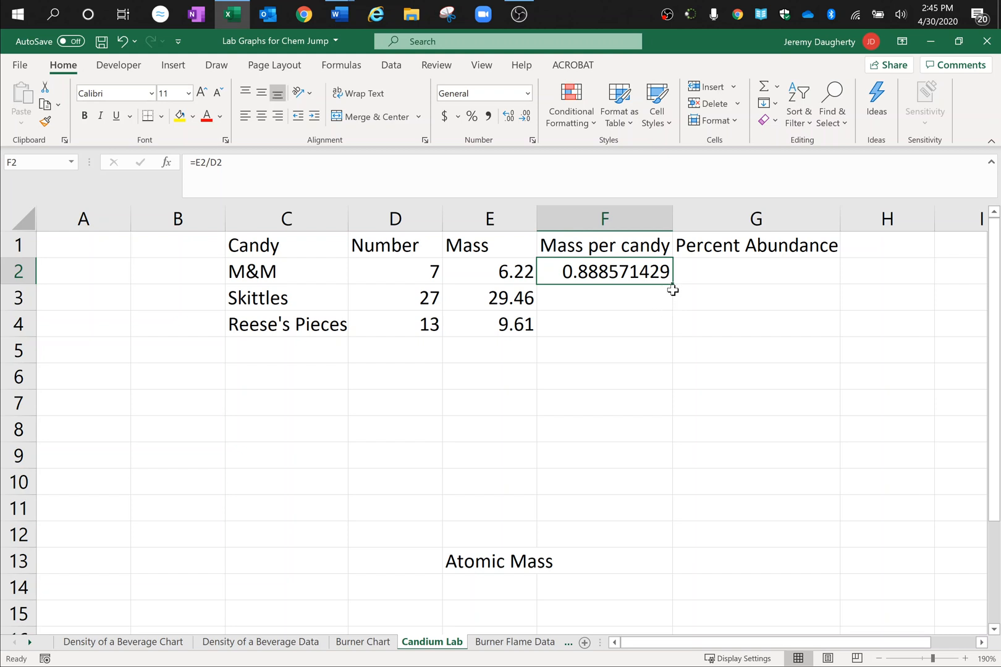
left_click_drag(672, 286, 675, 332)
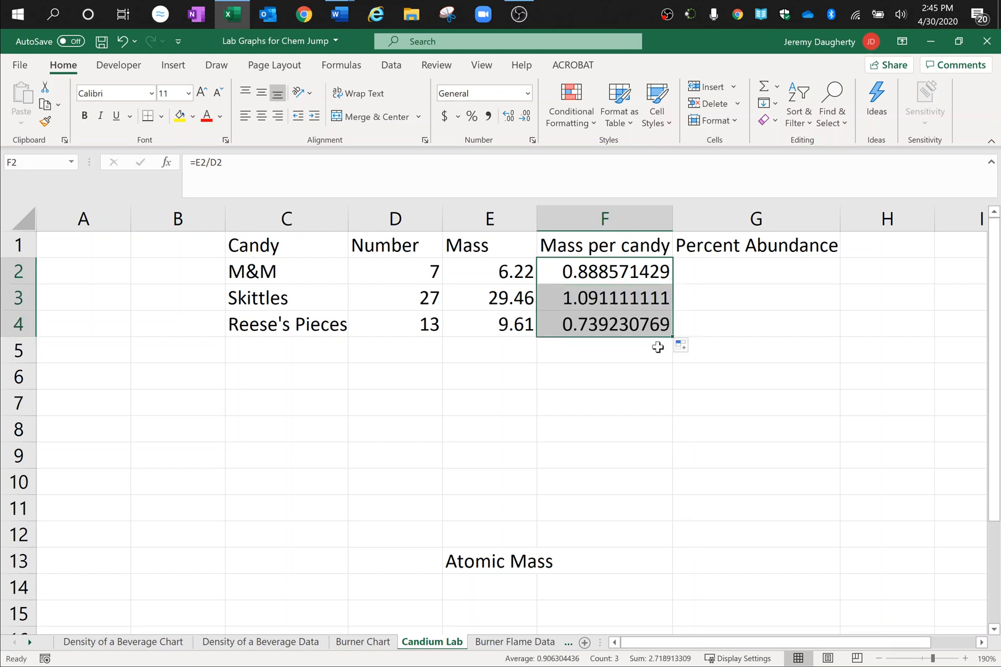
left_click(661, 381)
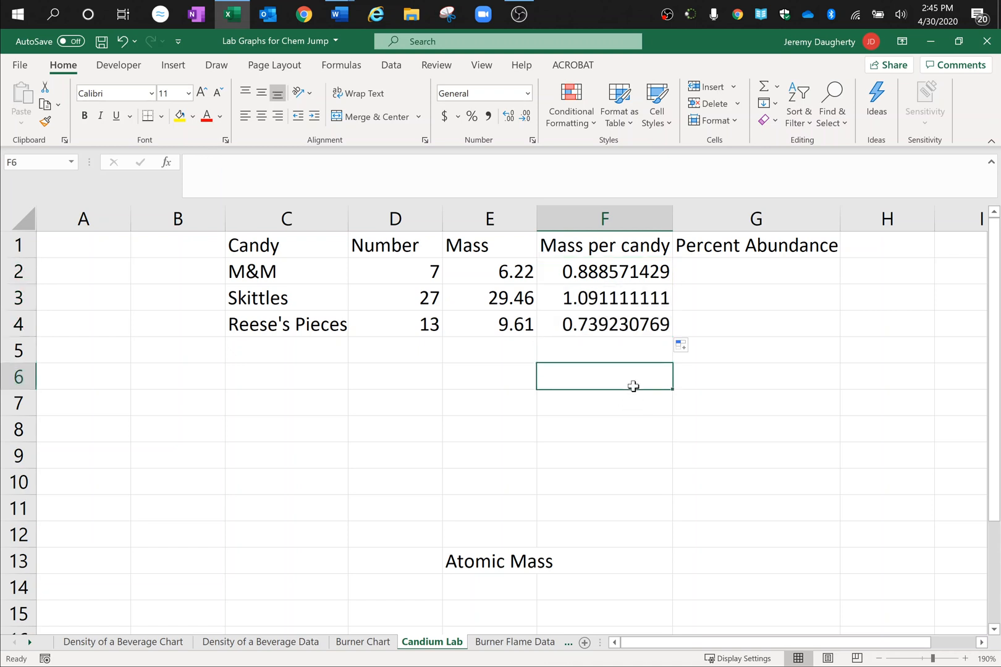
Step: Reduce the mass-per-candy values in F2:F4 to three decimal places
left_click_drag(603, 272, 603, 323)
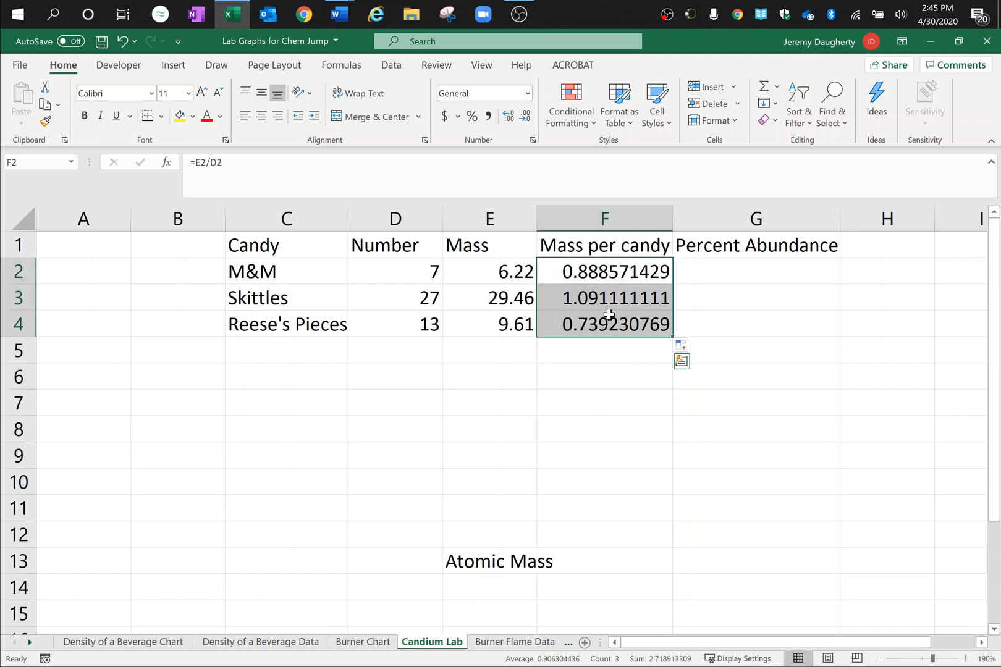
left_click(524, 118)
left_click(524, 118)
left_click(523, 118)
left_click(524, 117)
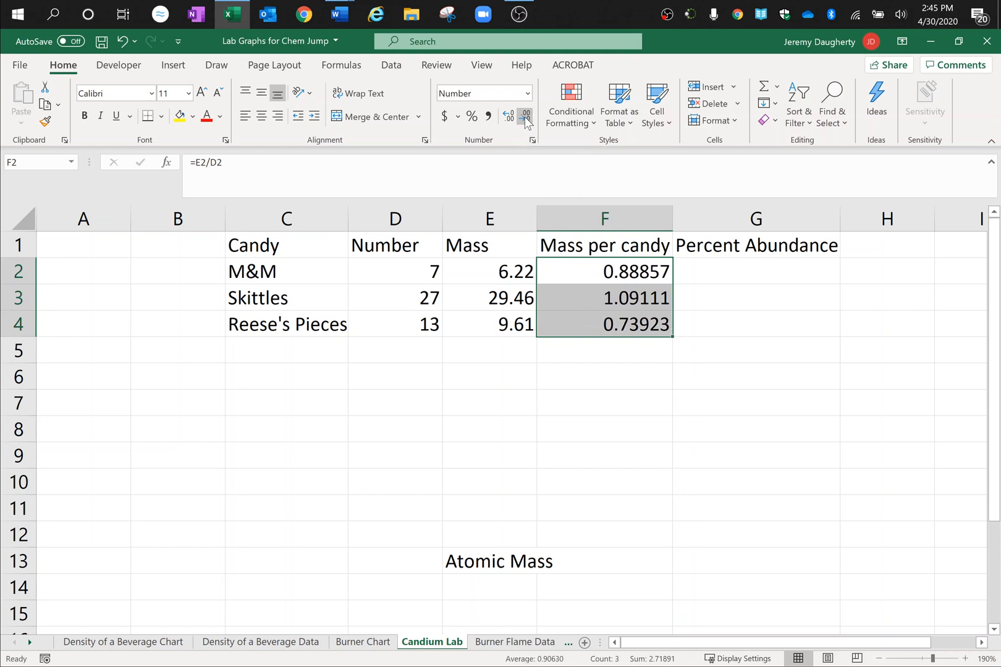
left_click(524, 117)
left_click(524, 117)
left_click(645, 421)
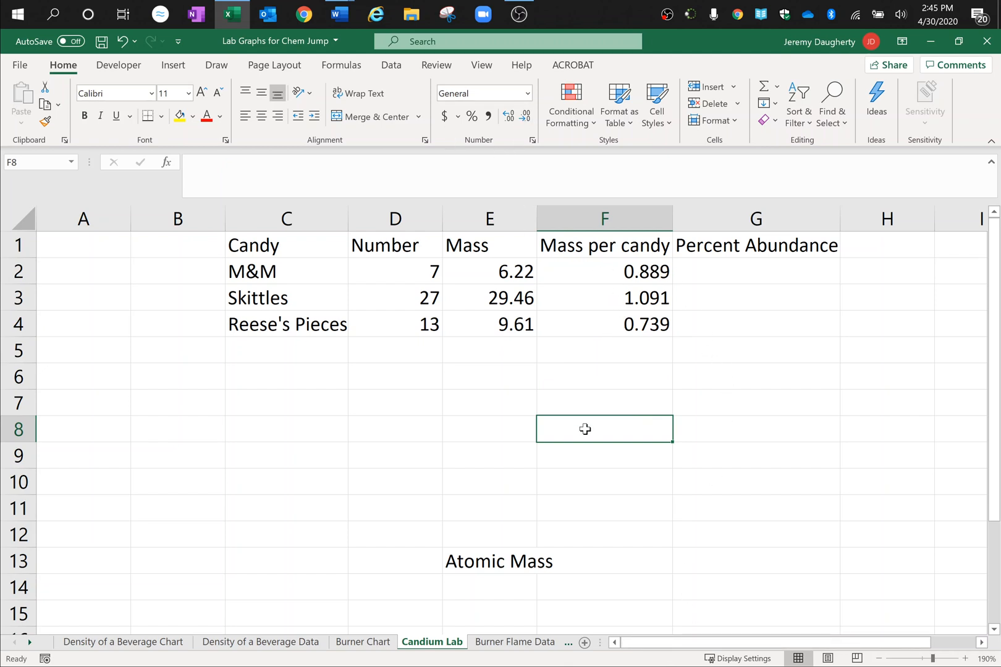
Step: Calculate the M&M percent abundance in cell G2 with the formula =D2/SUM(D2:D4)
left_click_drag(683, 643, 683, 644)
left_click(757, 273)
type("=")
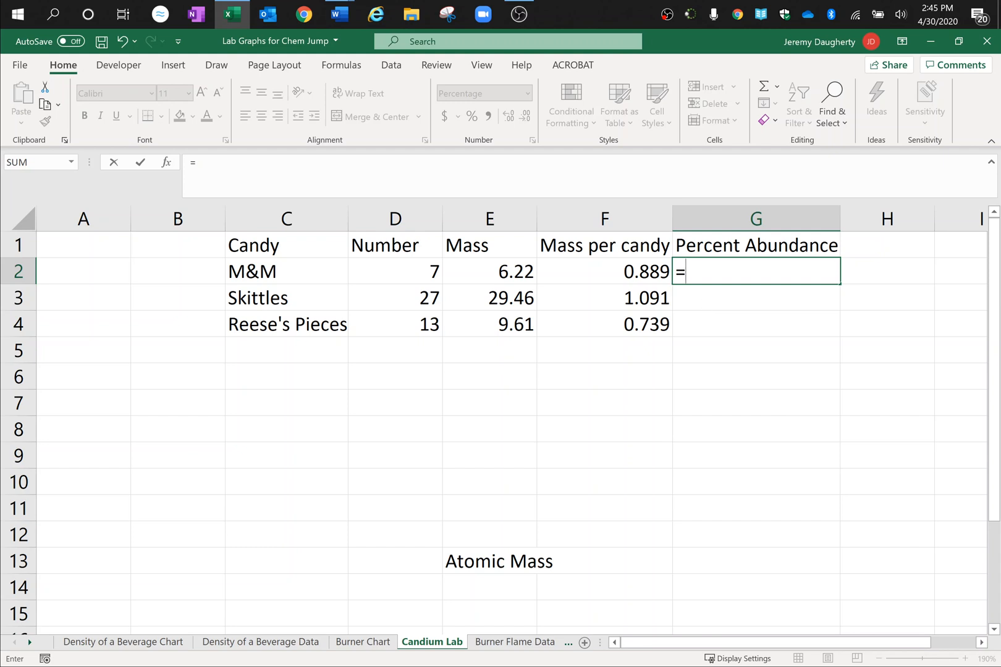
left_click(397, 275)
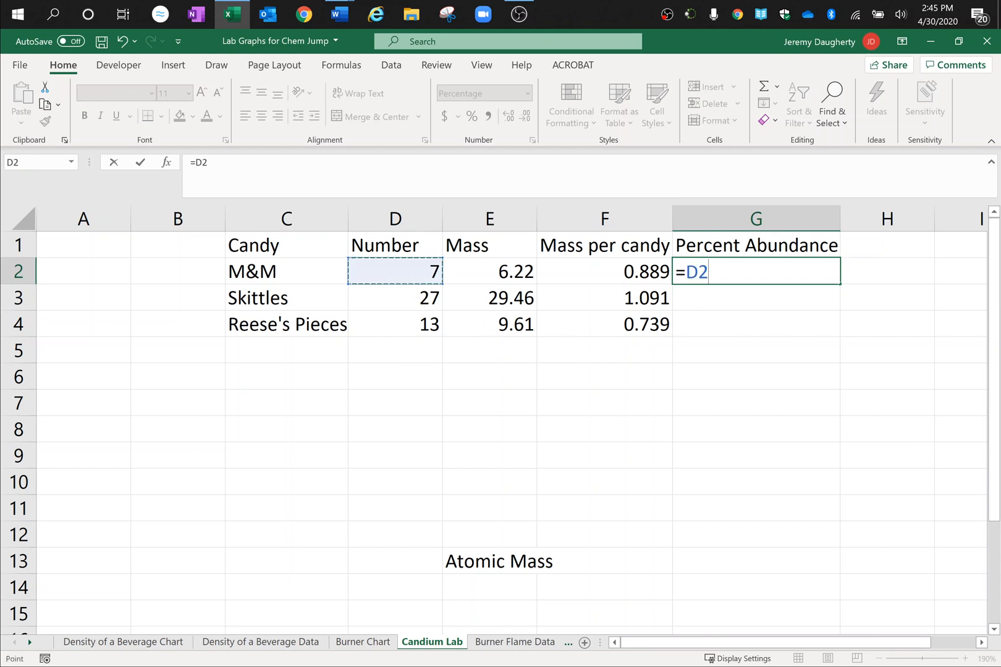
left_click(290, 182)
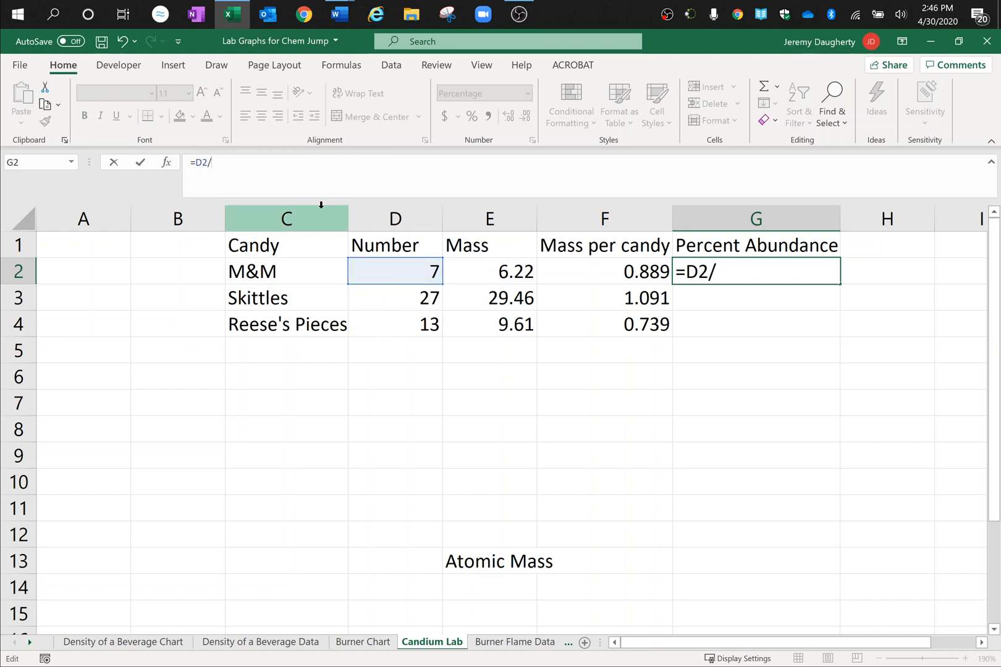
type("sum")
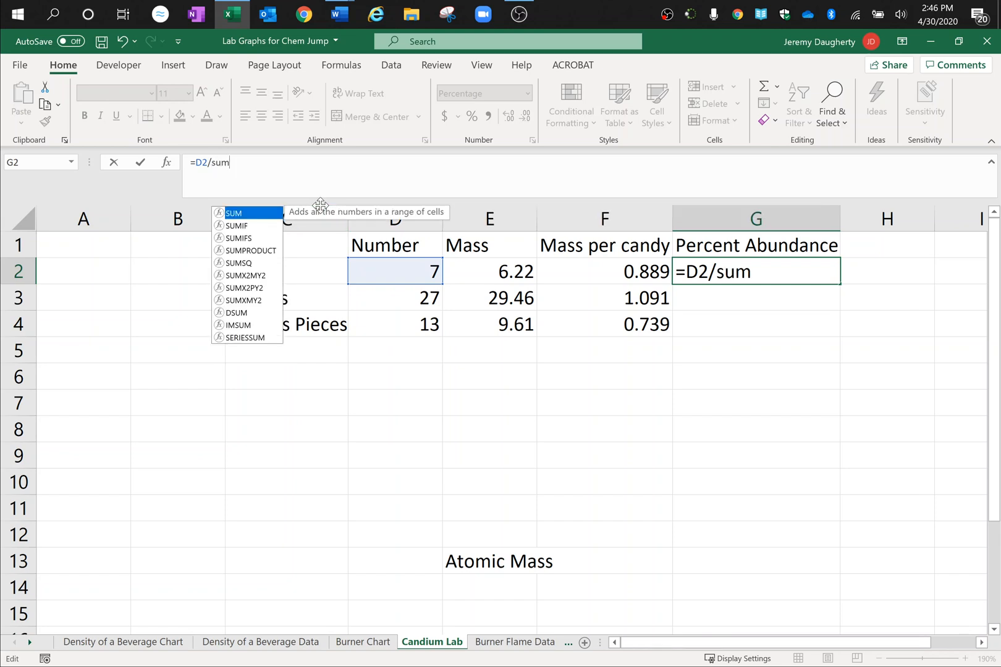
type("(")
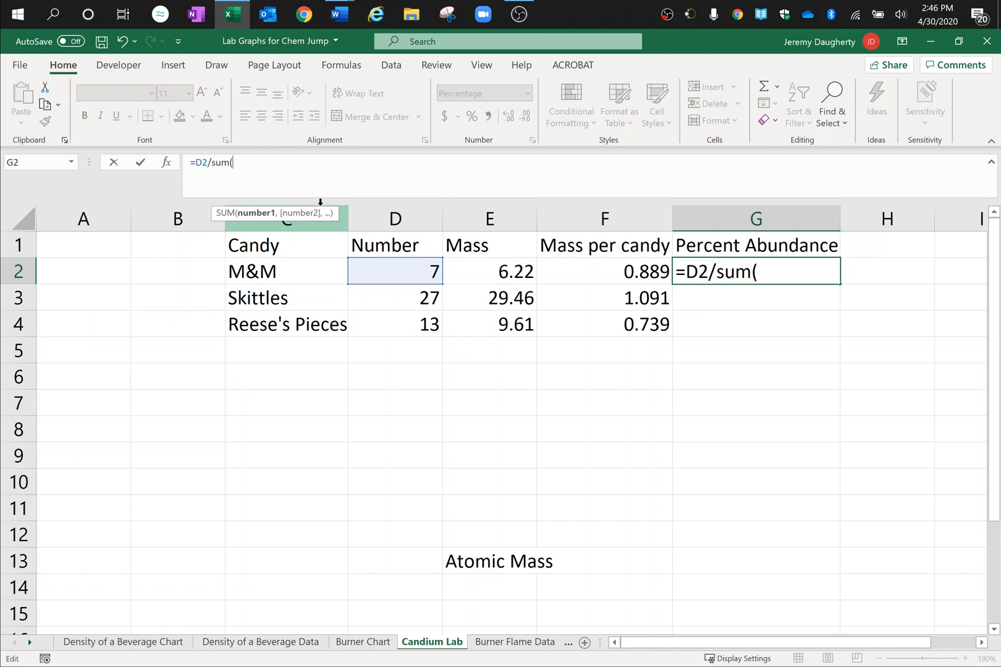
left_click(392, 276)
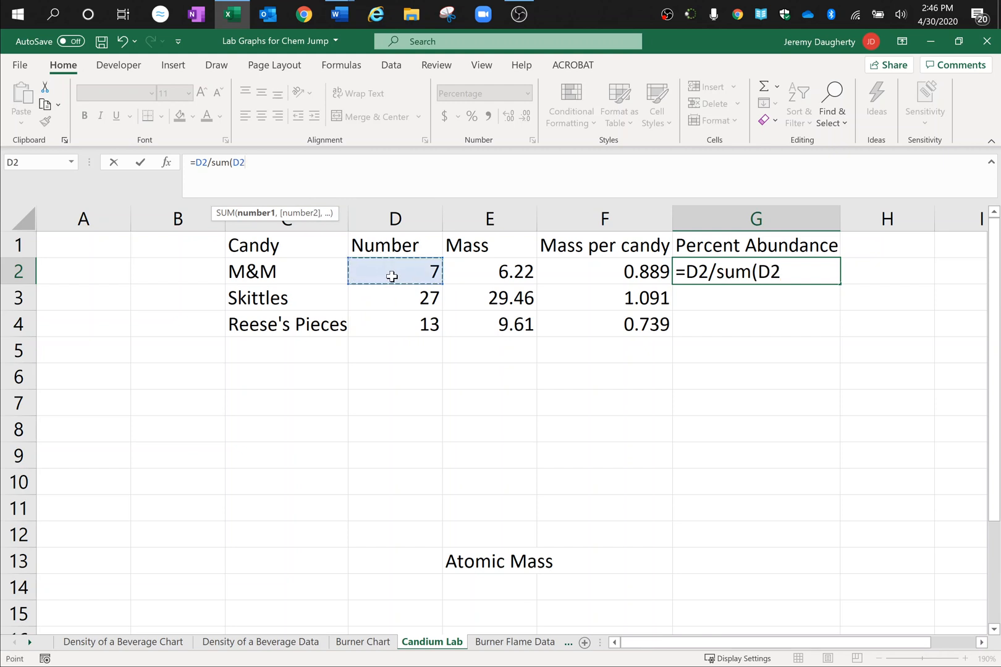
left_click_drag(392, 276, 387, 326)
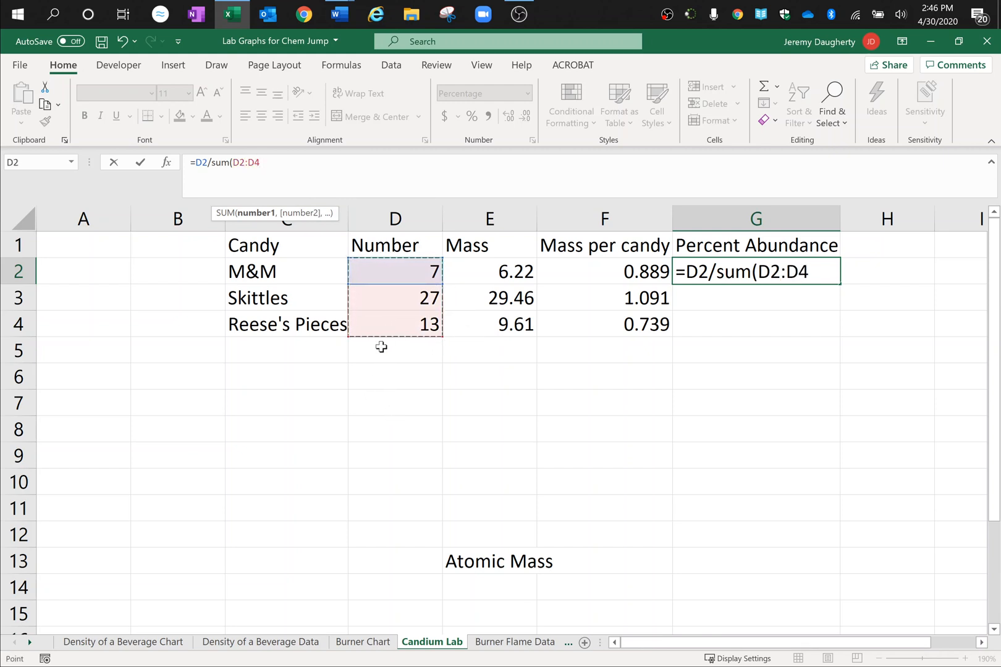
type(")")
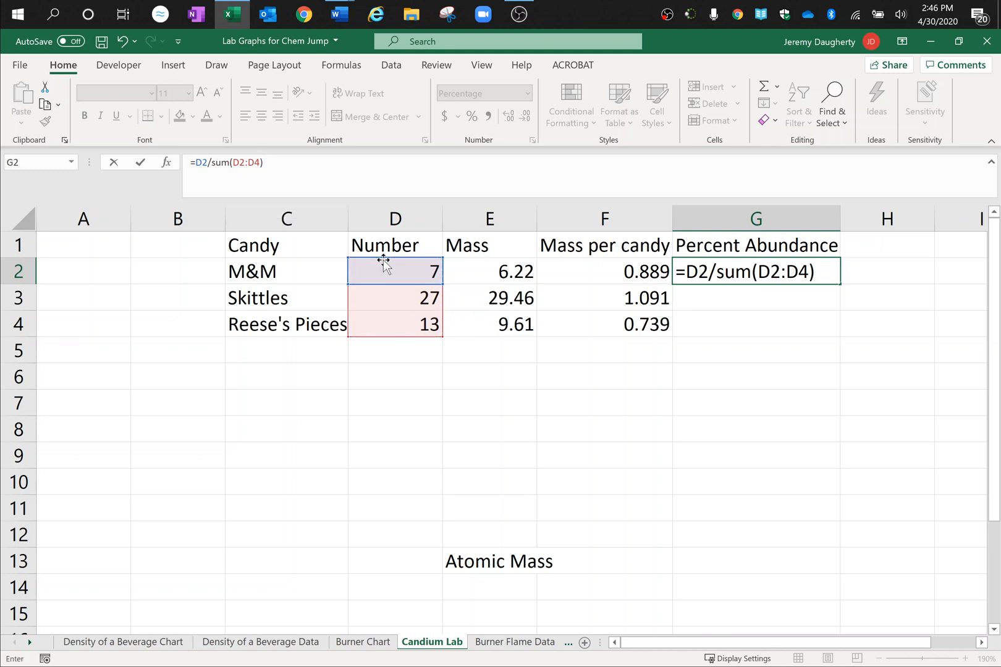
key("Return")
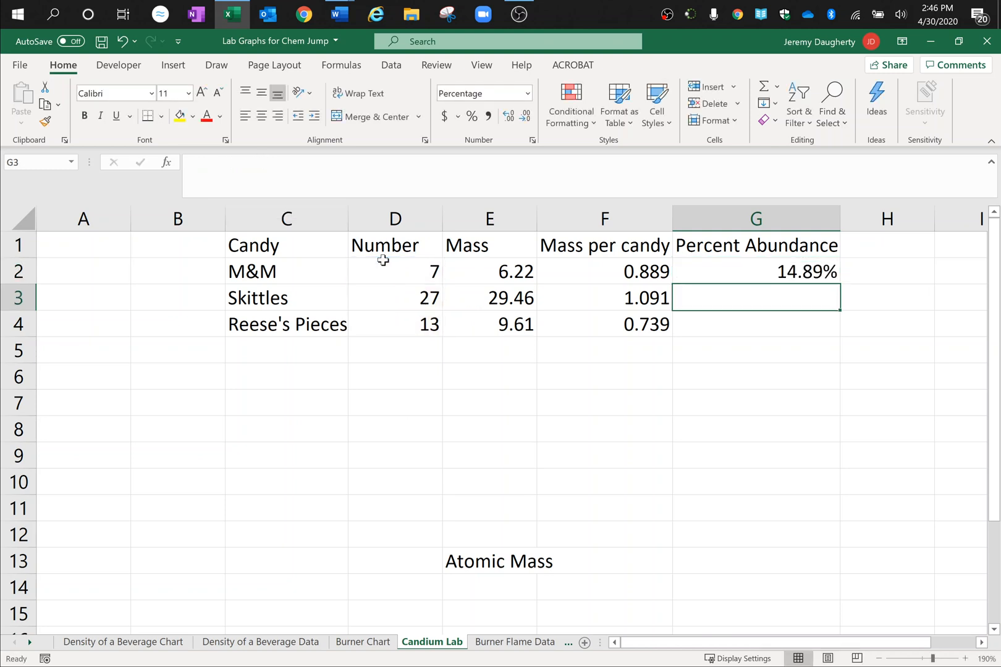
Step: Set the number format of the Percent Abundance cells G2:G4 to General
key("Up")
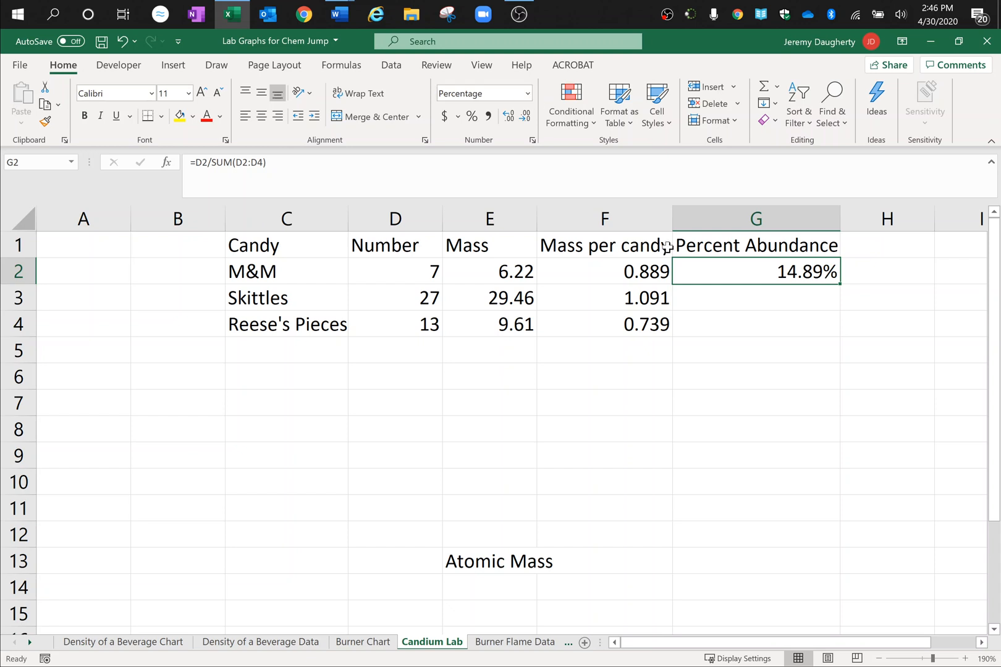
left_click_drag(723, 270, 714, 324)
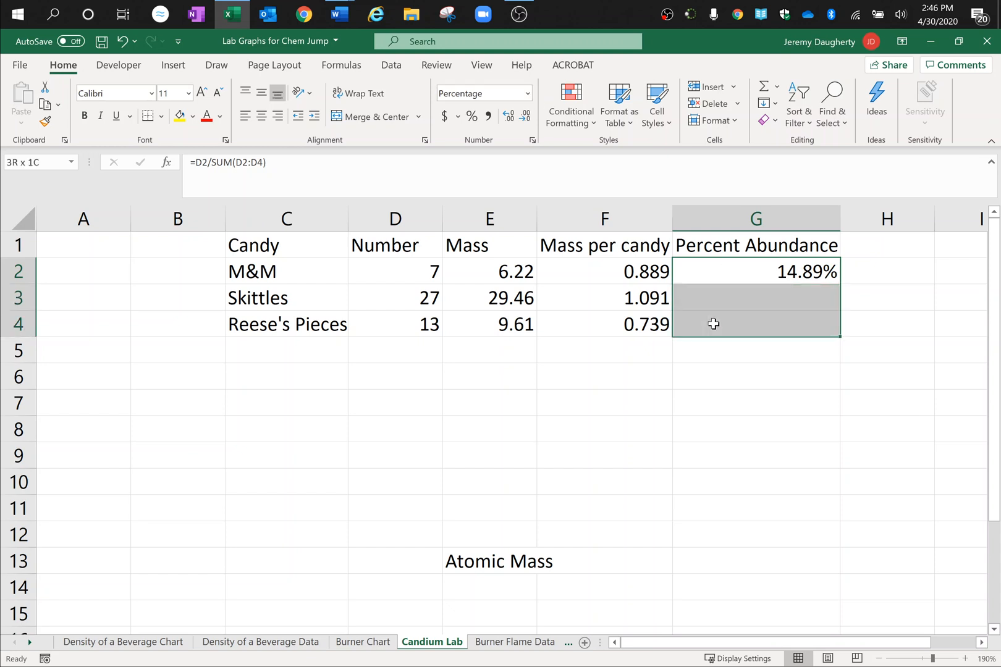
left_click(527, 94)
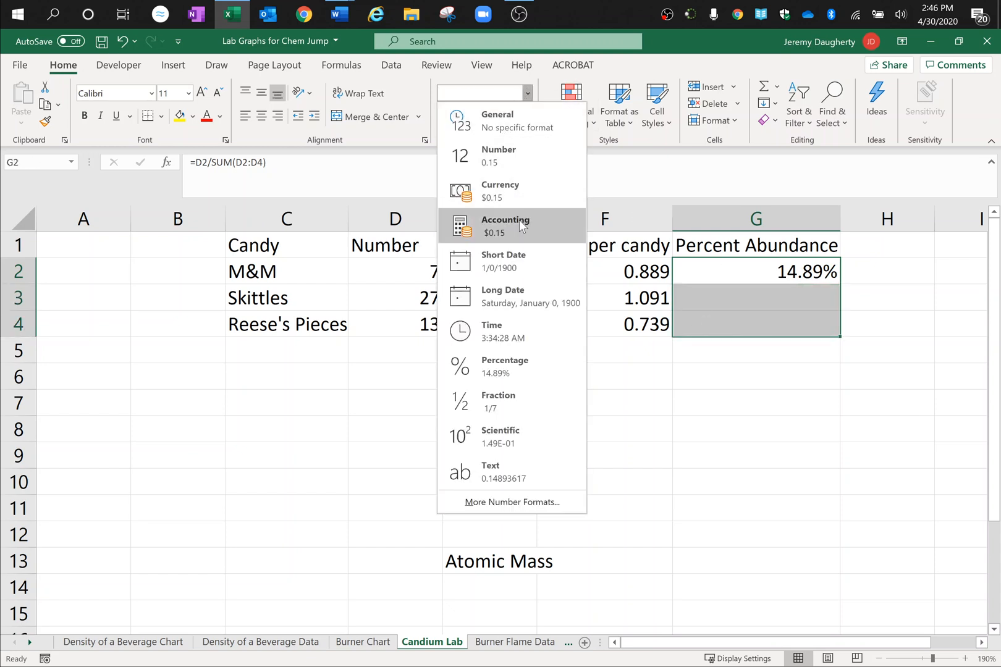
left_click(513, 122)
left_click(838, 537)
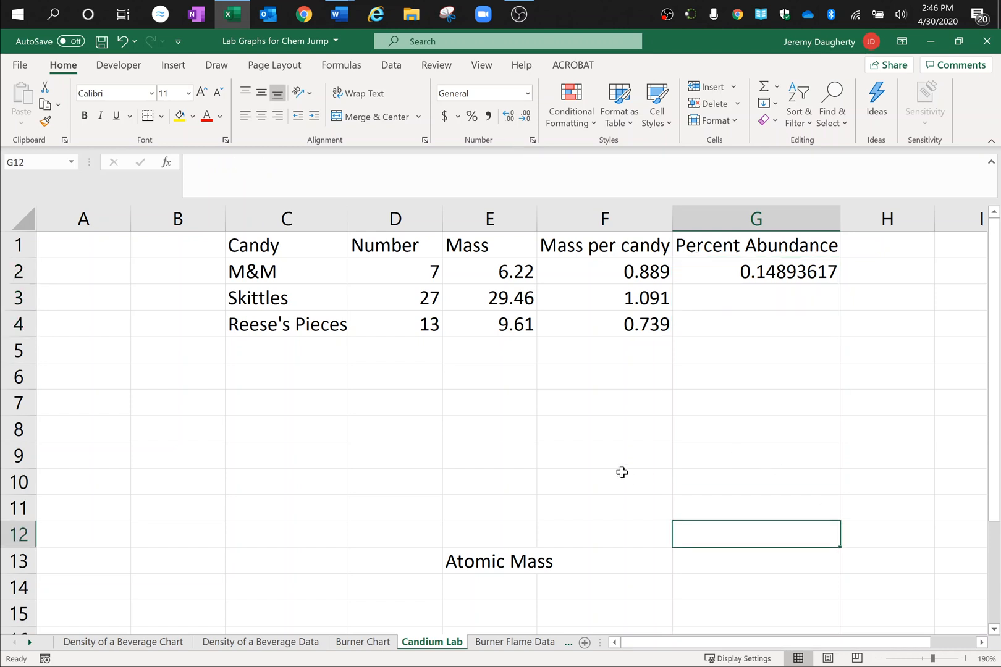
Step: Copy the percent abundance formula from G2 down through G4 with its relative references
left_click(745, 273)
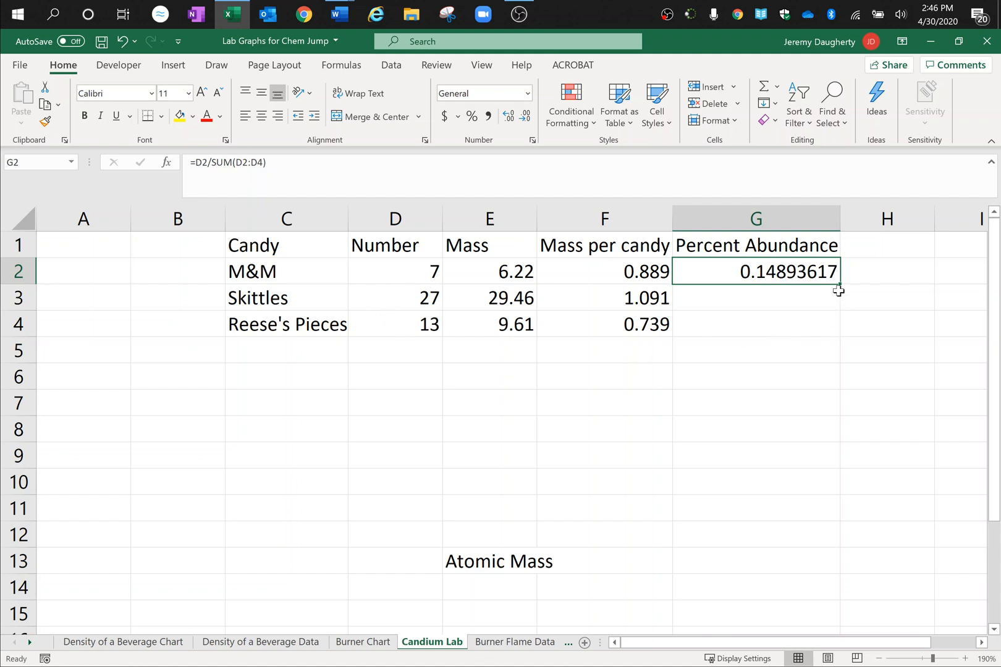
left_click_drag(841, 286, 838, 334)
left_click(822, 427)
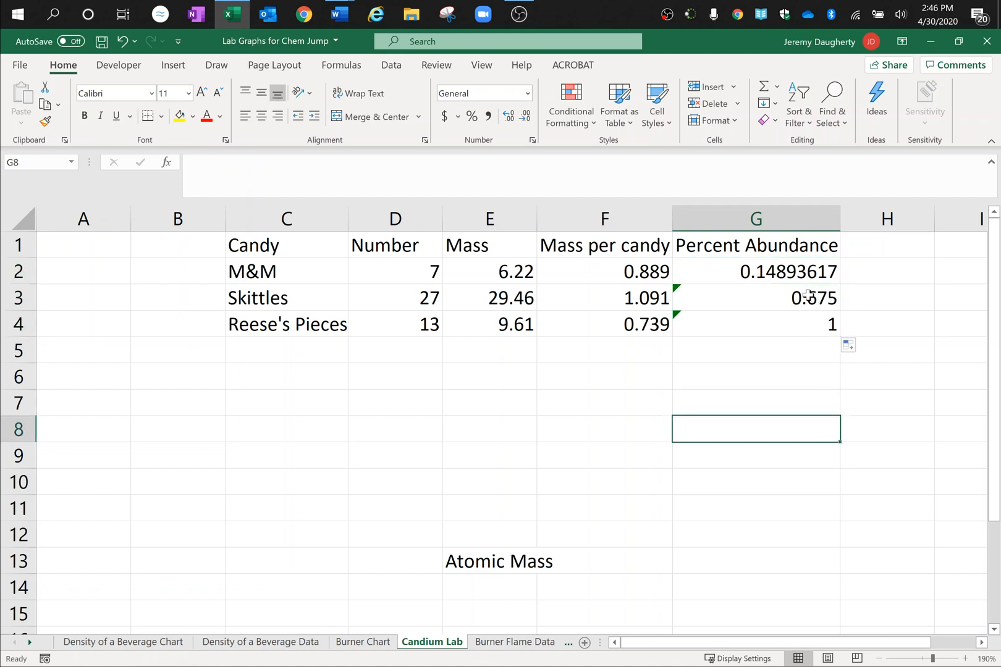
Step: Examine the formulas in G2:G4 and compare the ranges they sum with the counts in the Number column
left_click(808, 296)
left_click(798, 317)
left_click(786, 299)
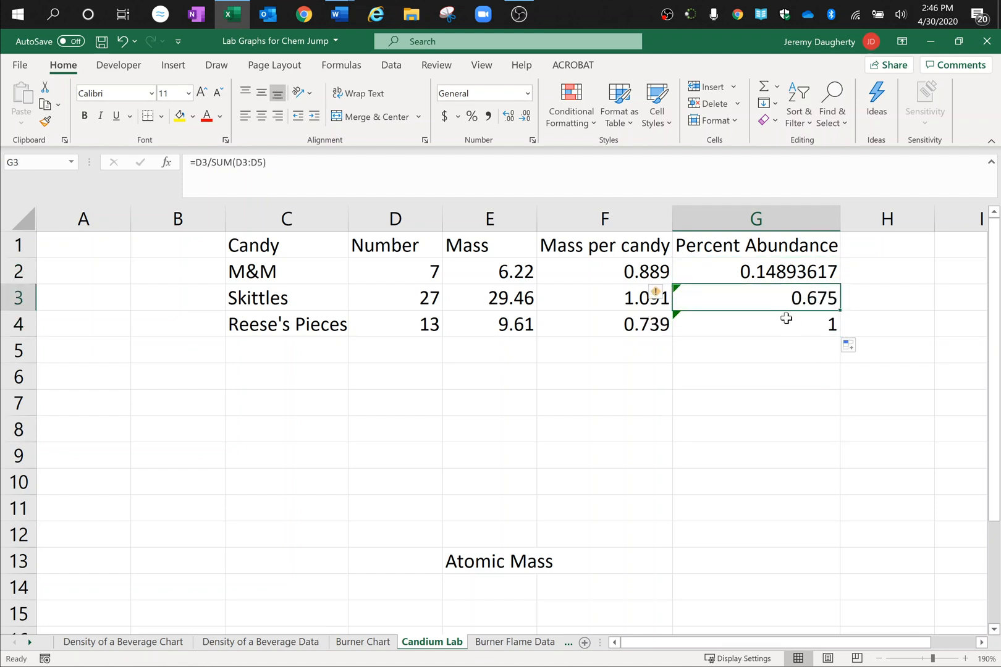
left_click(786, 319)
left_click(783, 273)
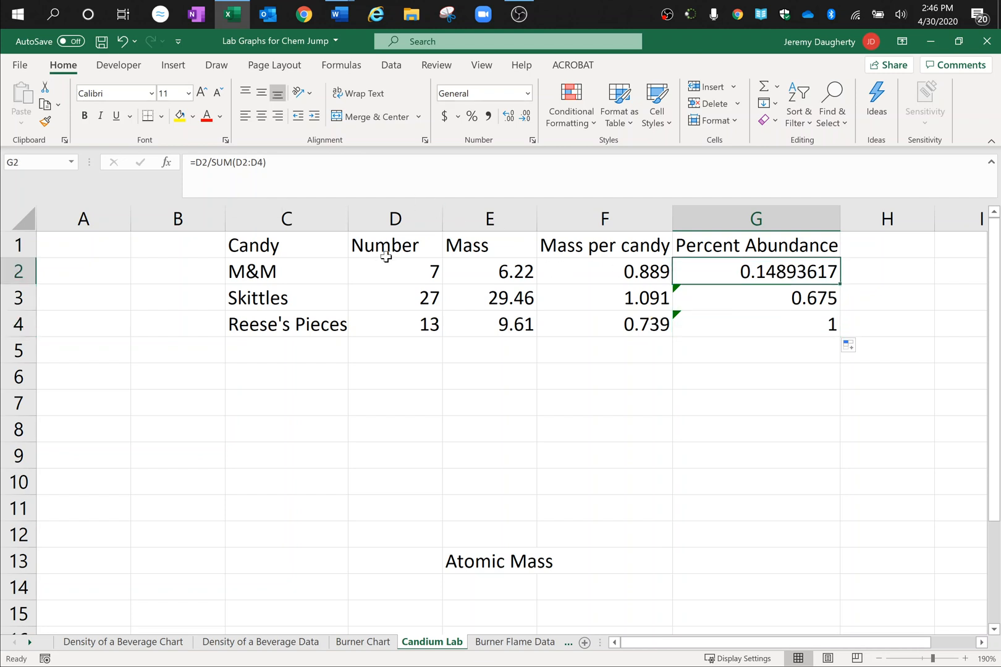
left_click(387, 261)
left_click(400, 324)
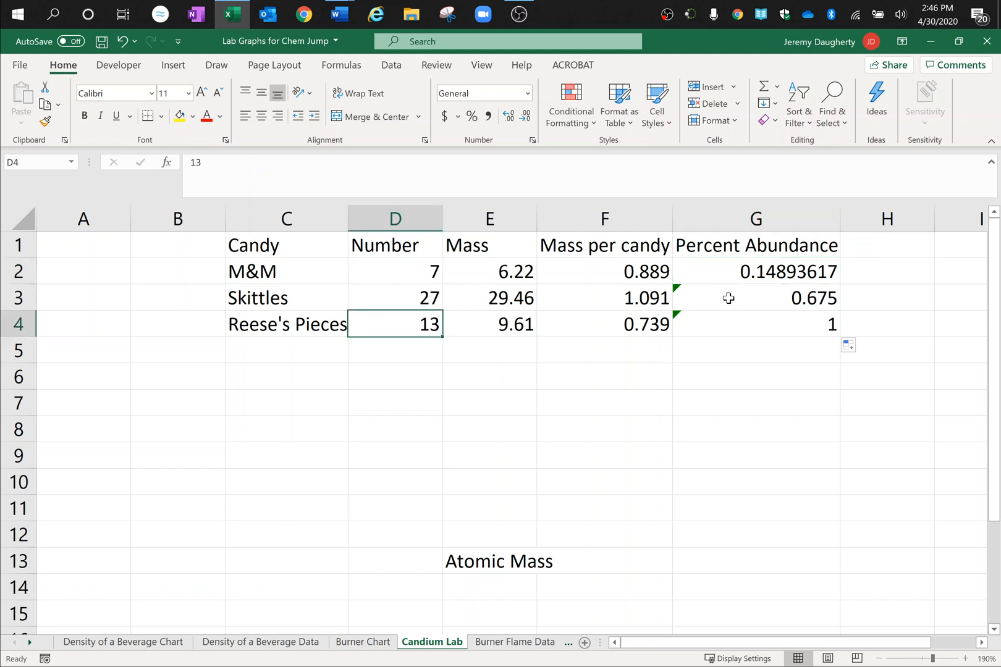
left_click(729, 297)
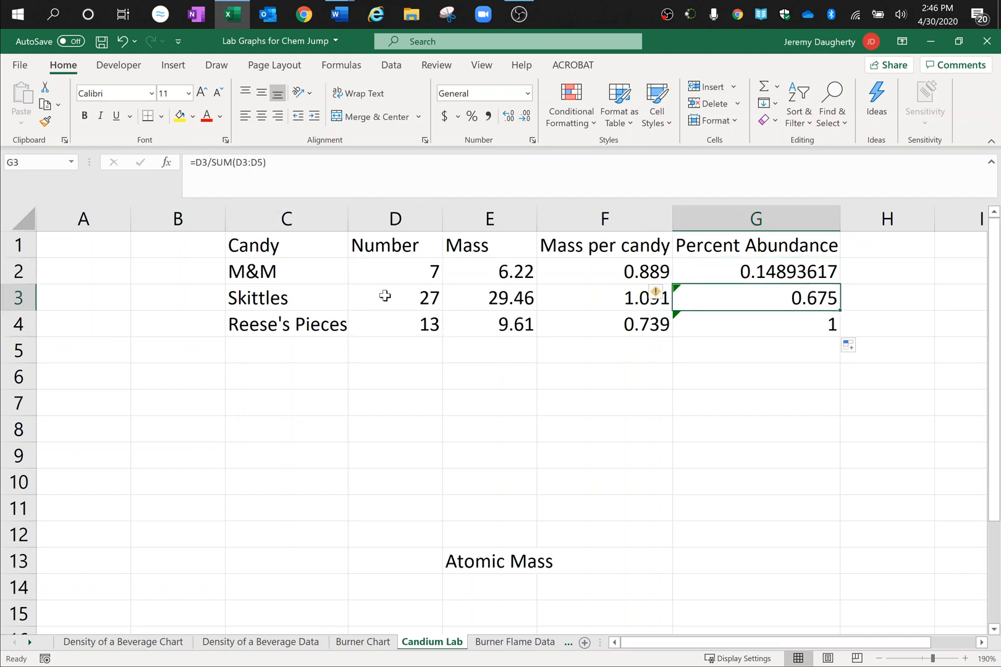
left_click(711, 276)
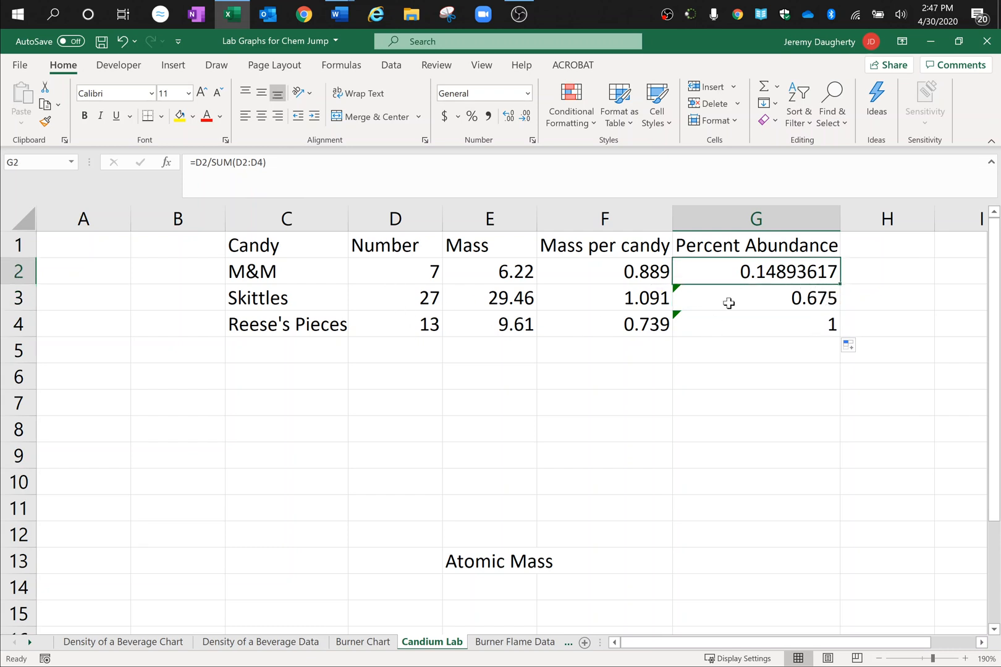
Step: Clear the copied percent abundance formulas from G3:G4
left_click_drag(728, 301, 735, 320)
key("Delete")
Step: Try converting the D2:D4 range in G2's formula to the absolute reference $D$2:$D$4, and undo the conversion
left_click(772, 272)
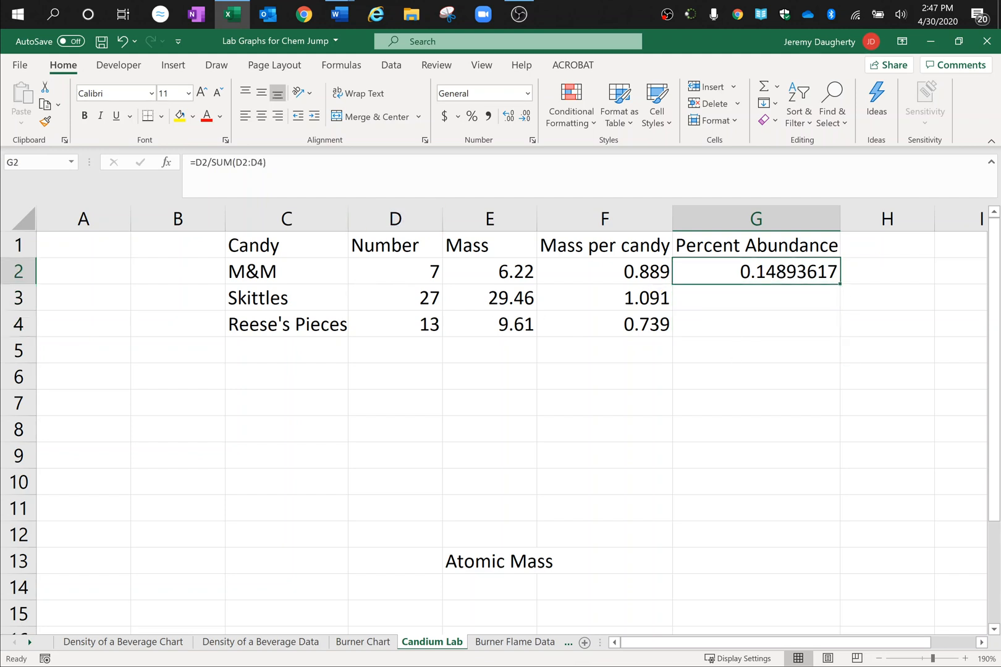
left_click_drag(236, 162, 242, 163)
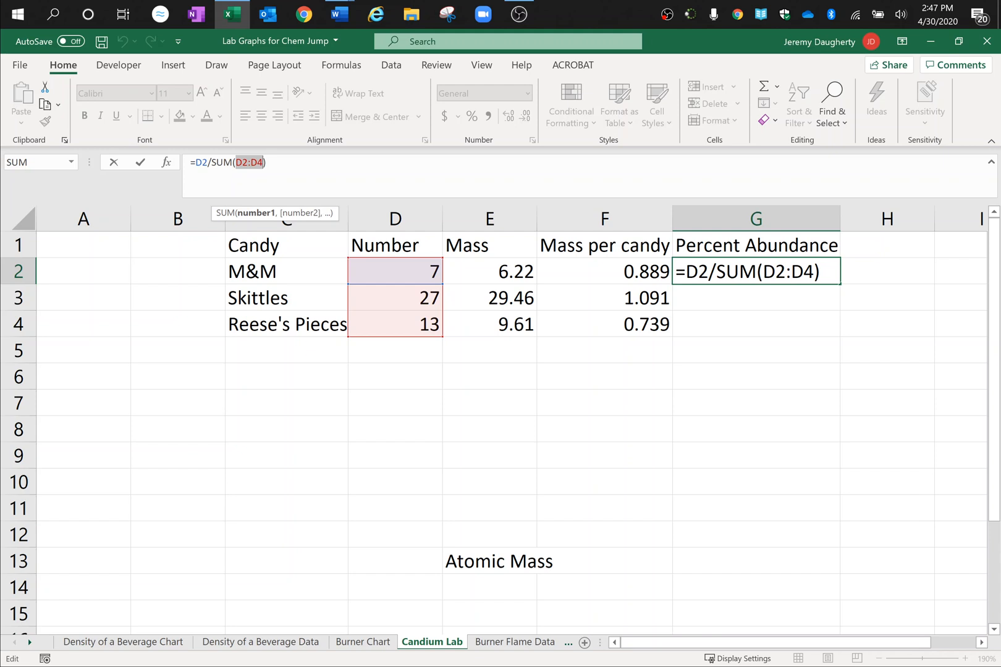
key("F4")
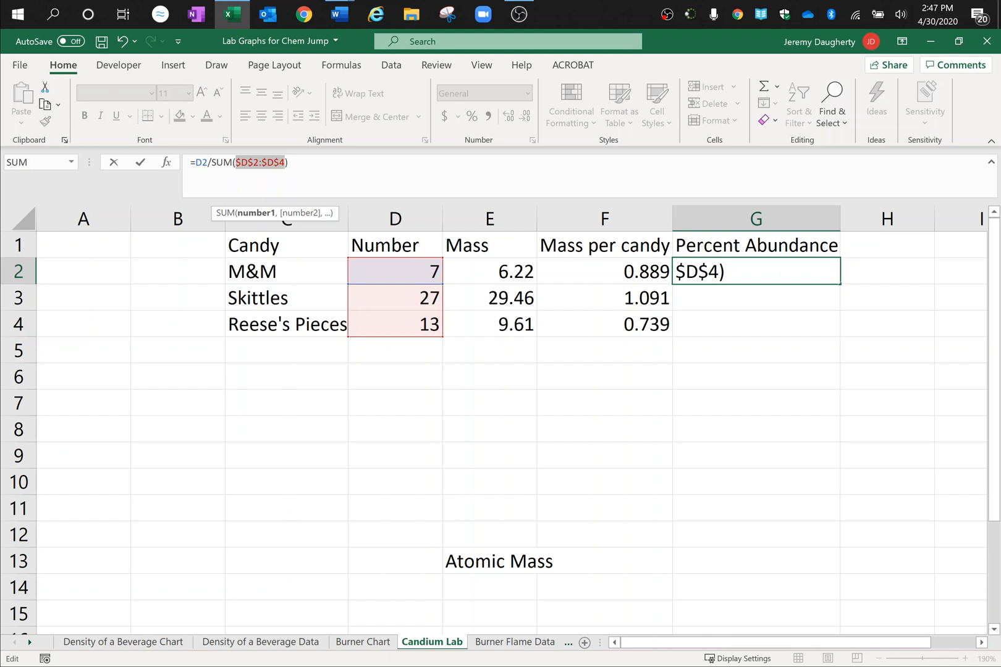
key("ctrl+z")
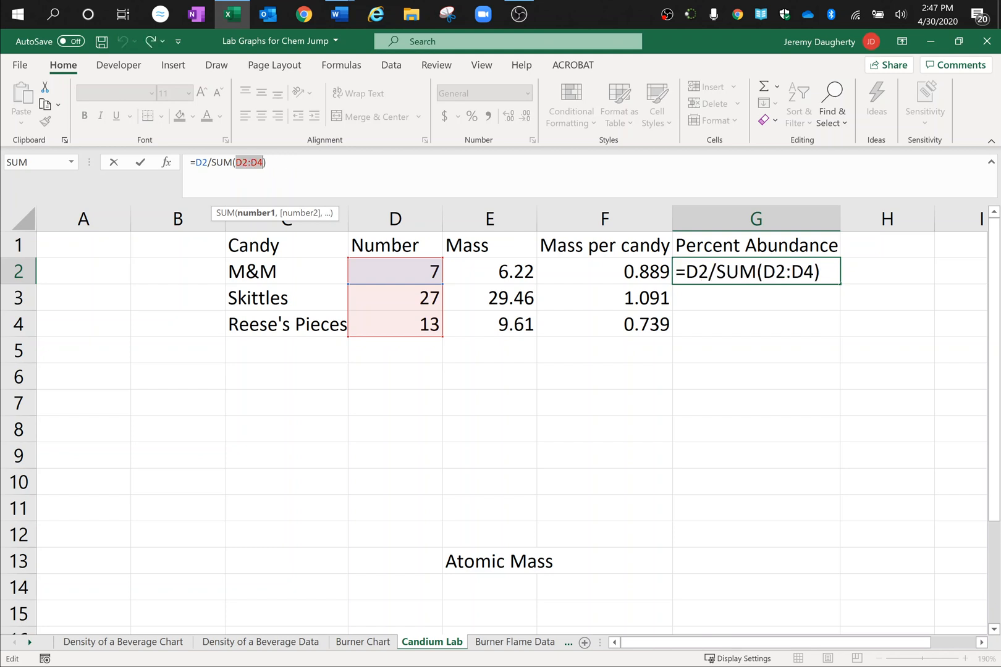
key("Return")
key("Up")
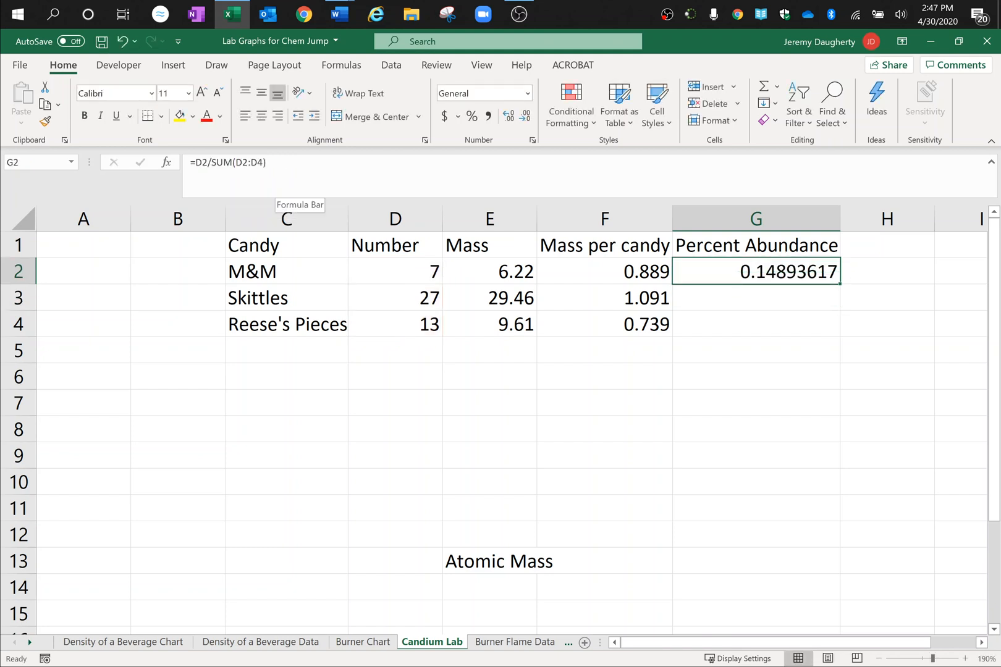
Step: Lock the summed range in the G2 formula with dollar signs so that it reads =D2/SUM($D$2:$D$4)
left_click(233, 162)
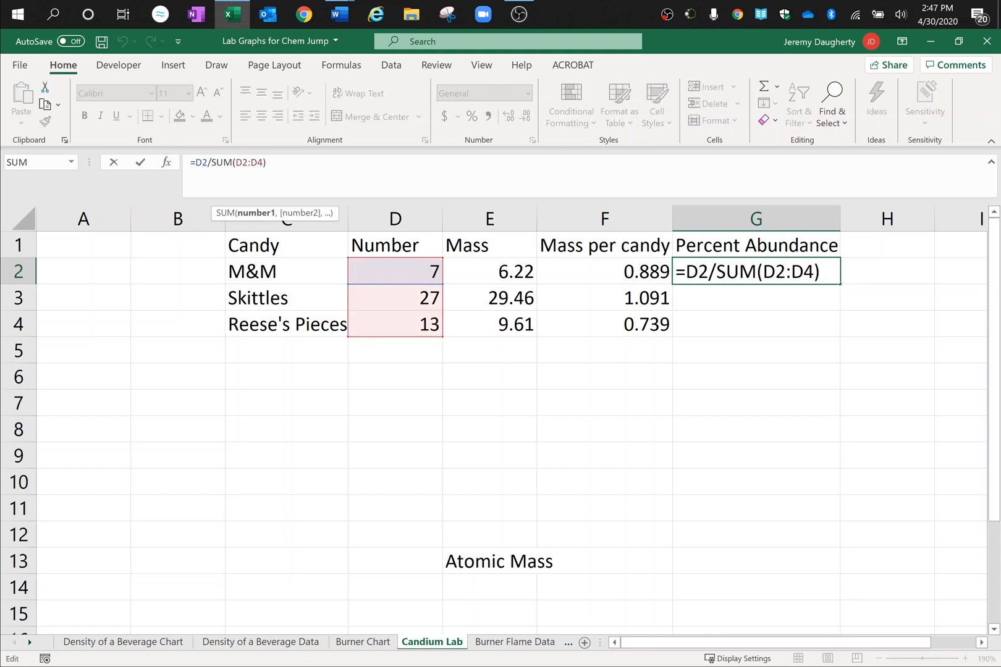
type("$")
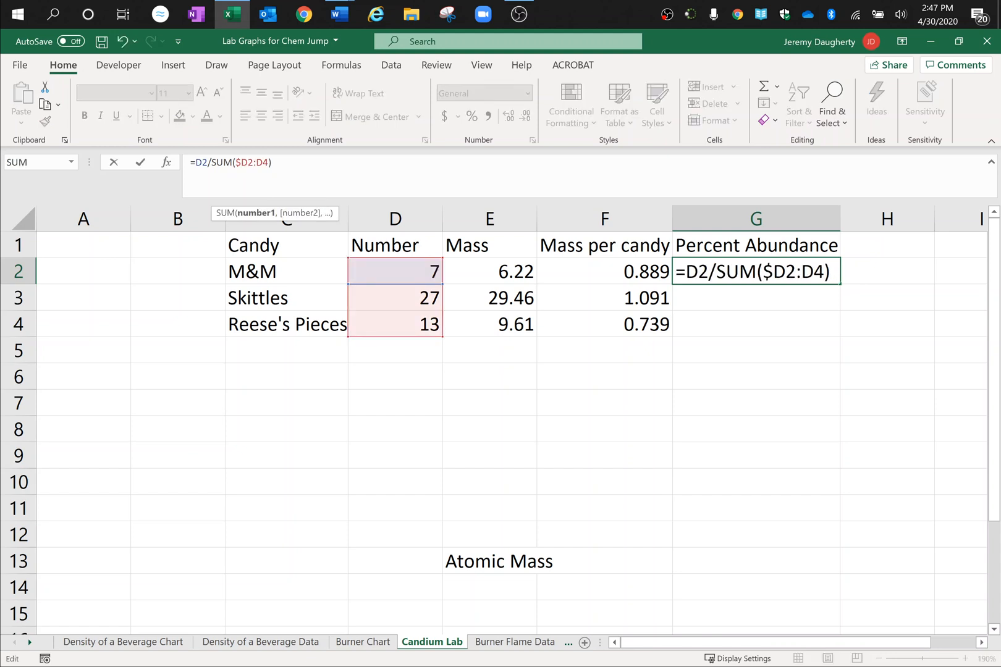
key("Right")
type("$")
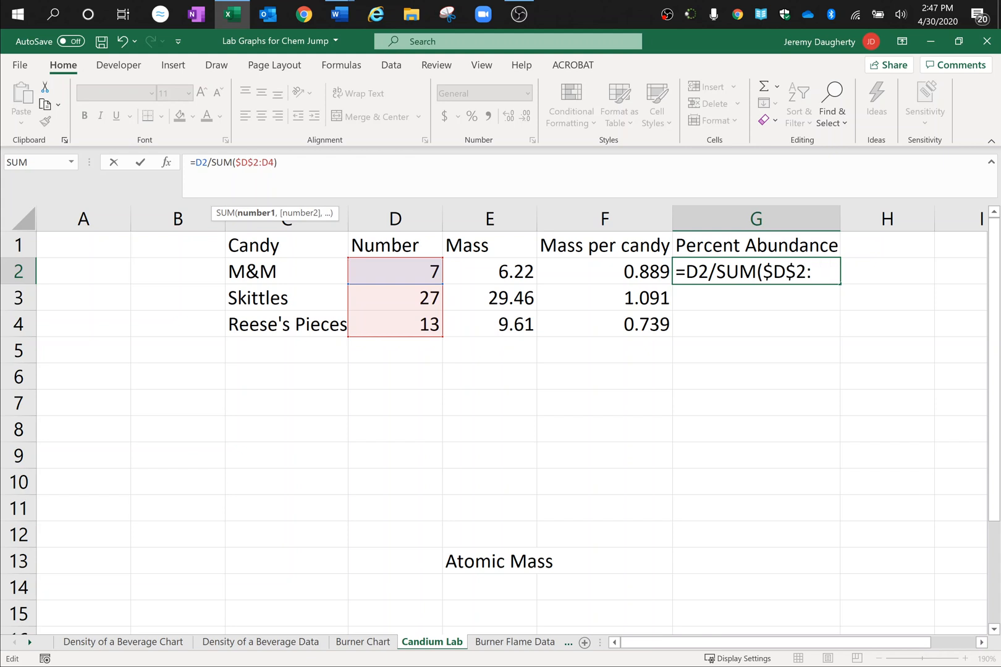
key("Right")
key("Right")
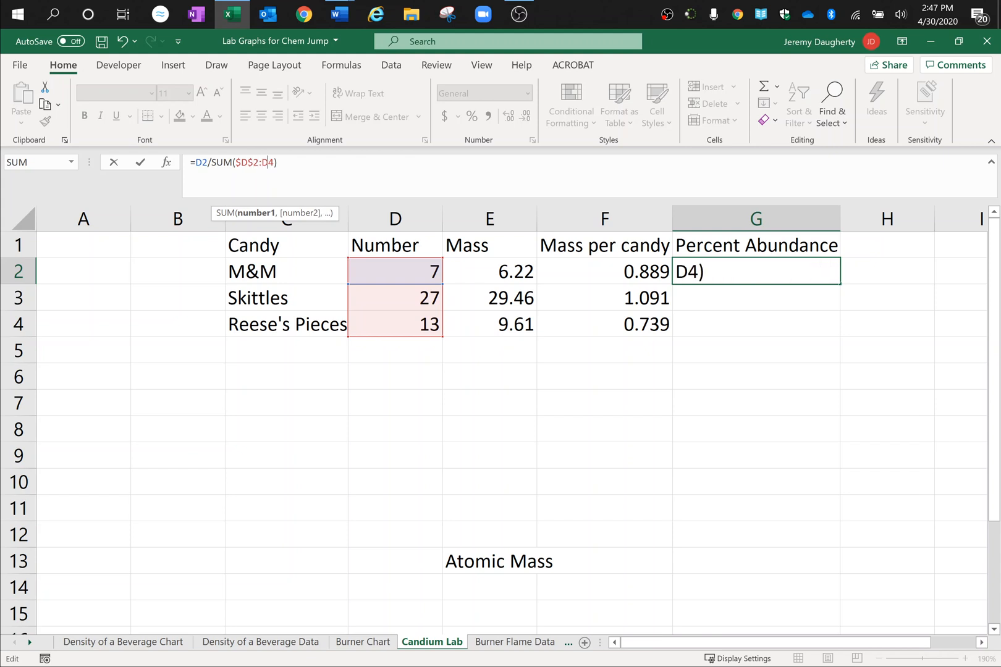
type("$D$")
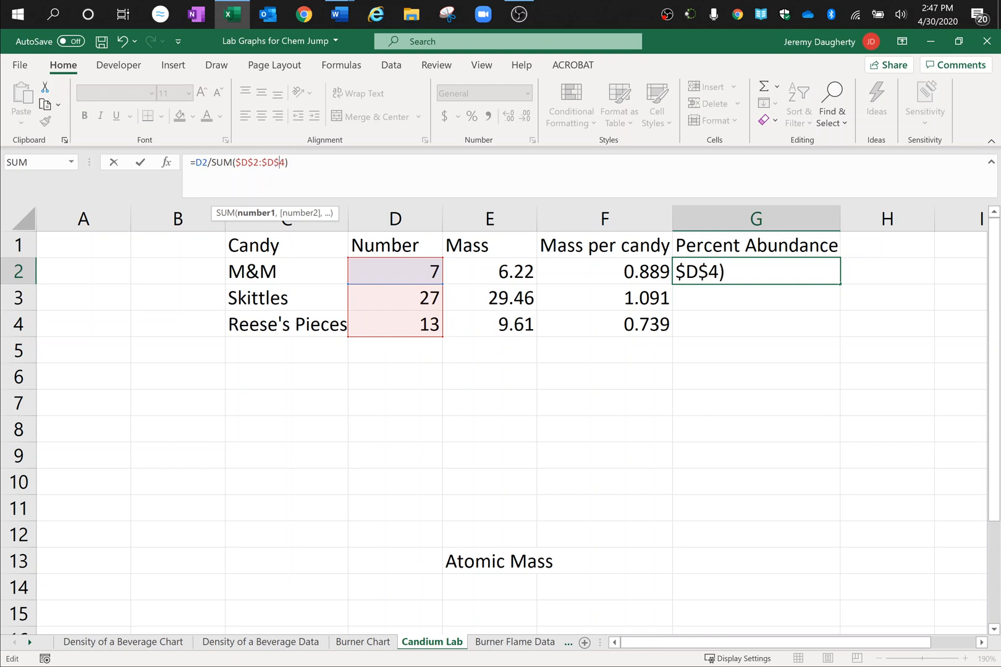
key("Return")
Step: Copy the absolute-range formula from G2 down through G4 and check the formulas in G3 and G4
key("Up")
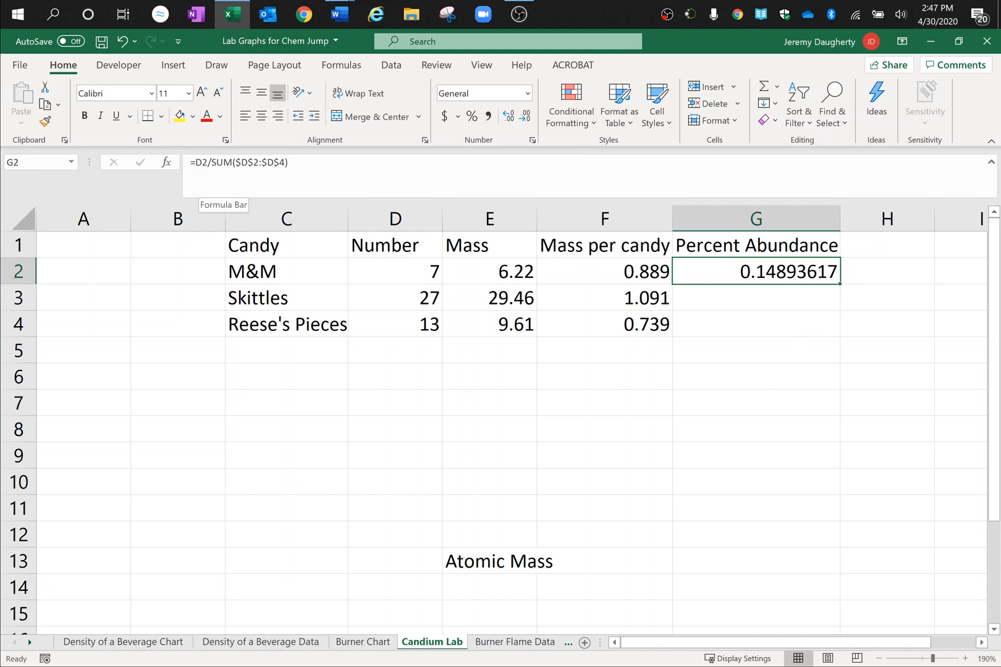
left_click_drag(838, 286, 797, 372)
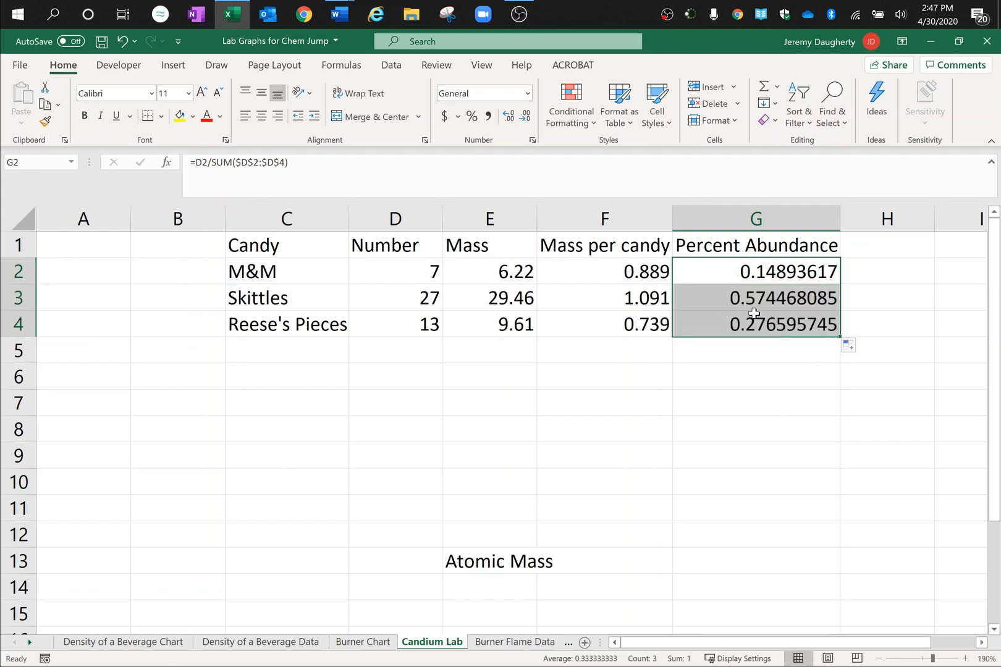
left_click(753, 302)
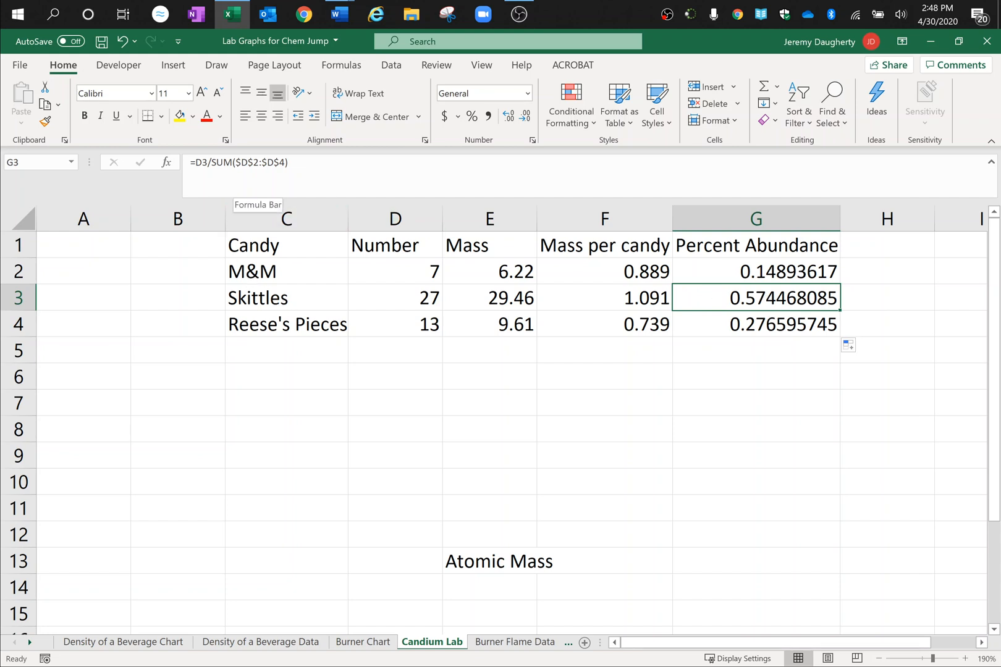
key("Down")
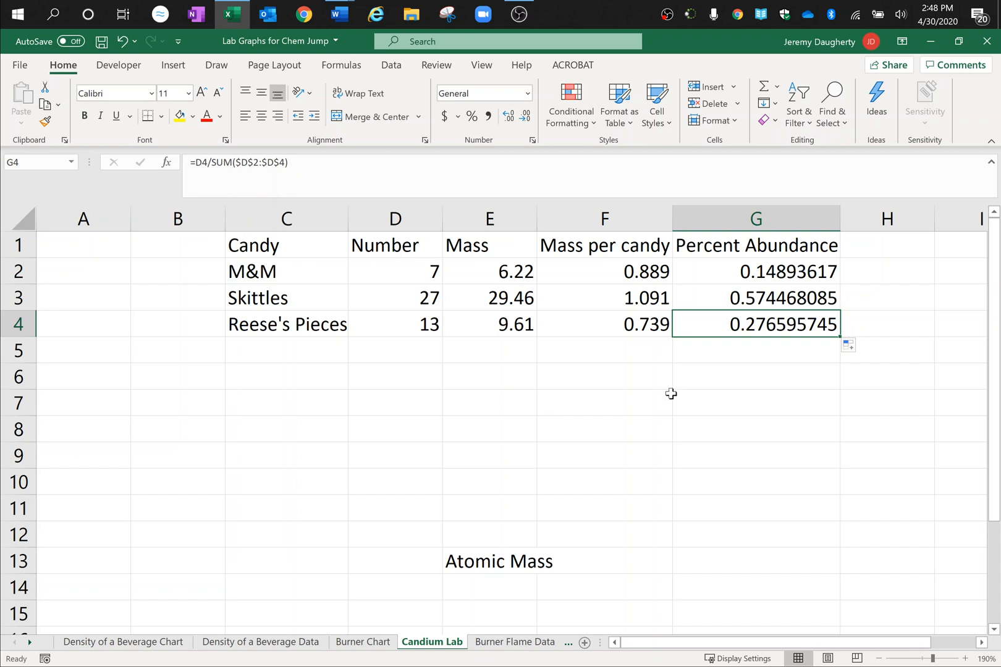
left_click(669, 395)
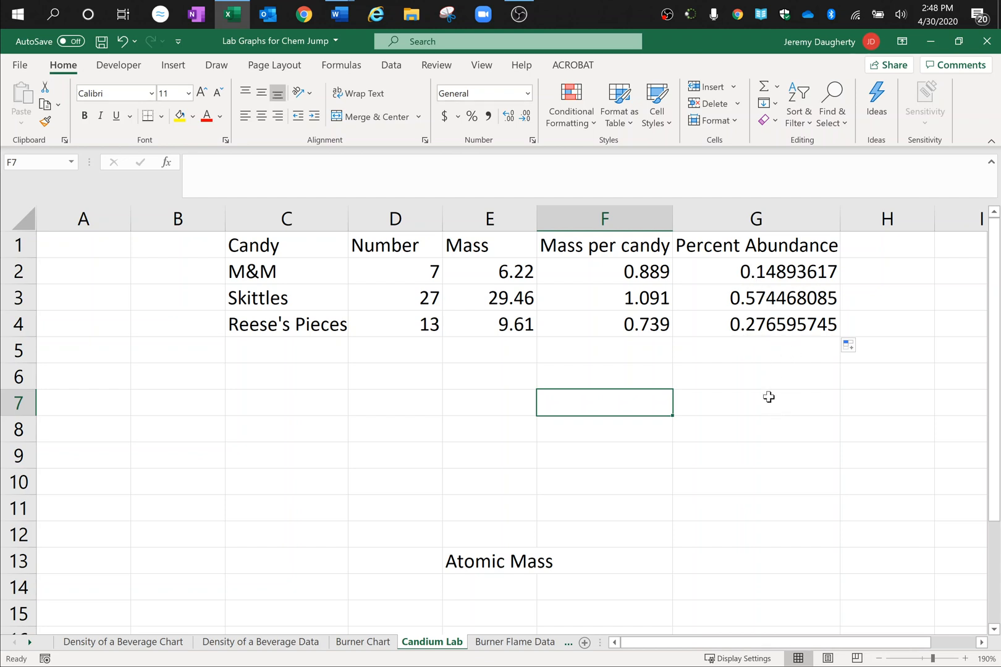
Step: Insert an empty 2-D clustered column chart and move it below the Percent Abundance column, clear of the candy table and the Atomic Mass label
left_click(879, 659)
left_click(879, 658)
left_click(879, 659)
left_click(879, 659)
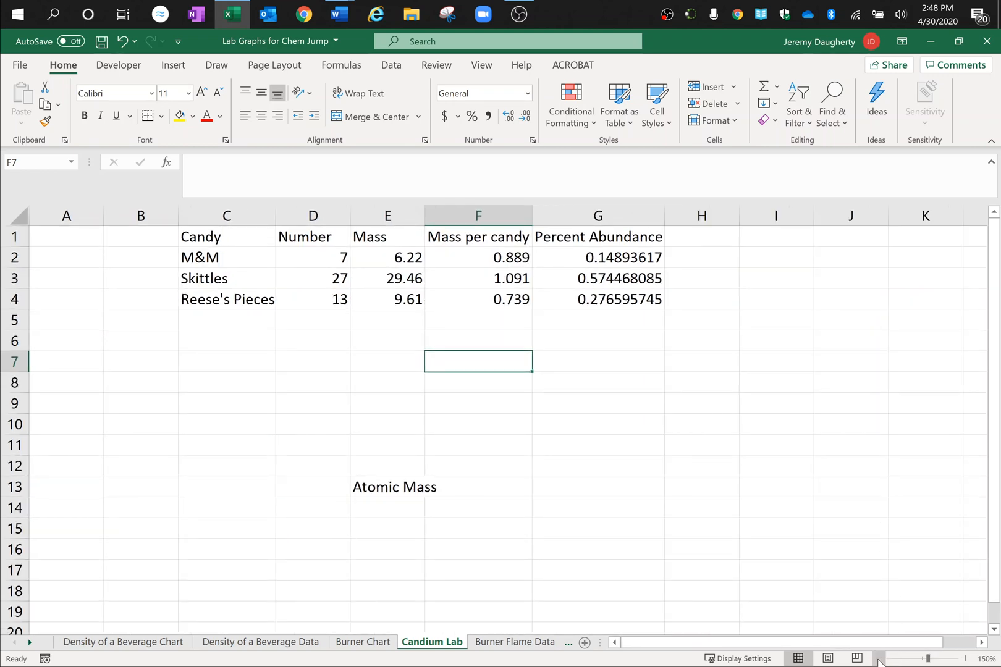
left_click(879, 659)
left_click(879, 659)
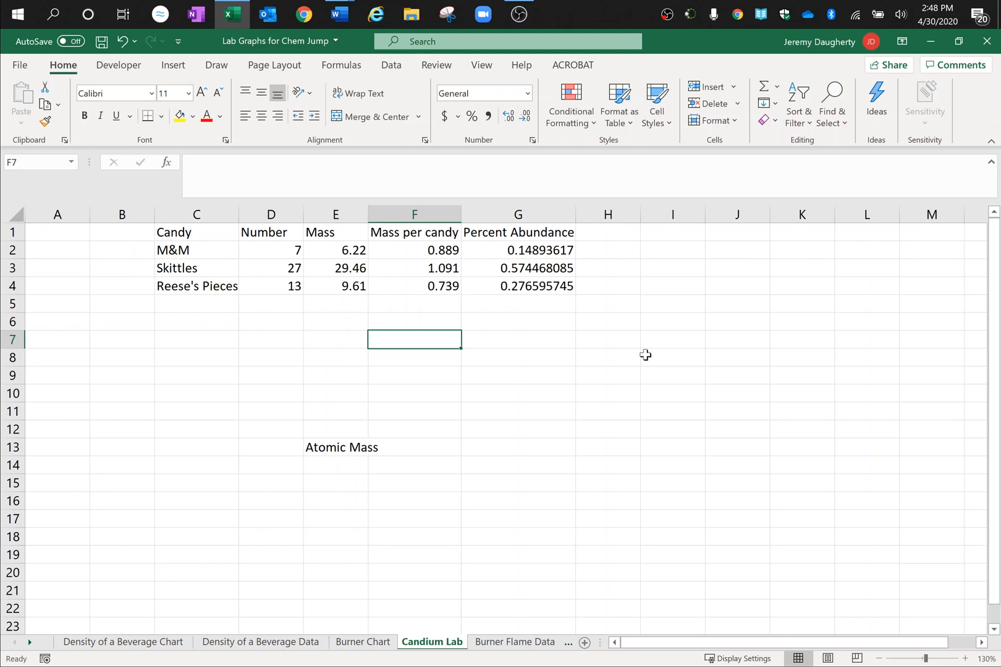
left_click(674, 344)
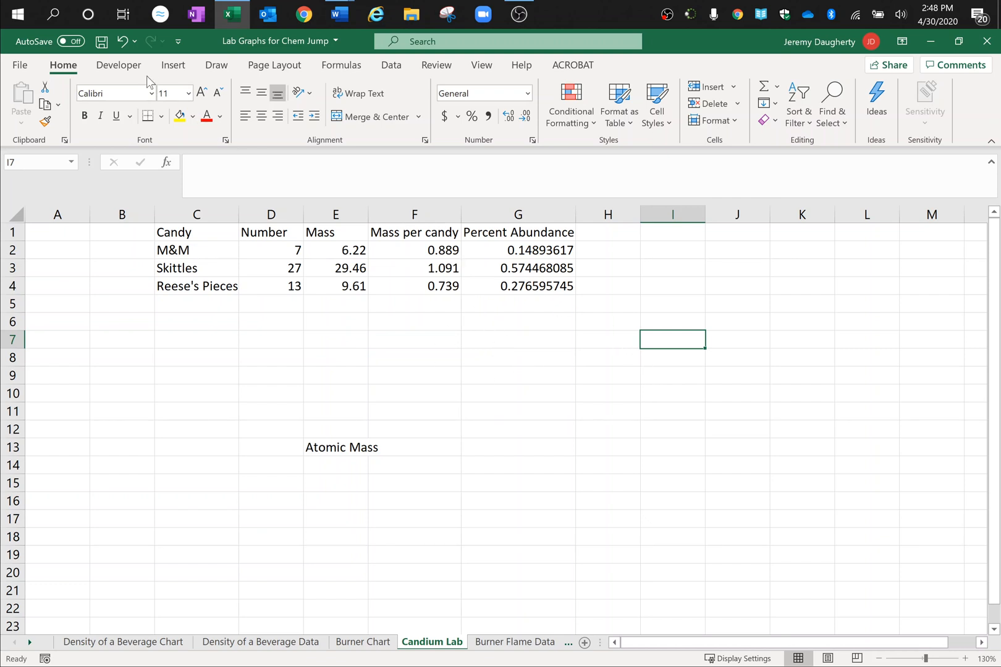
left_click(174, 66)
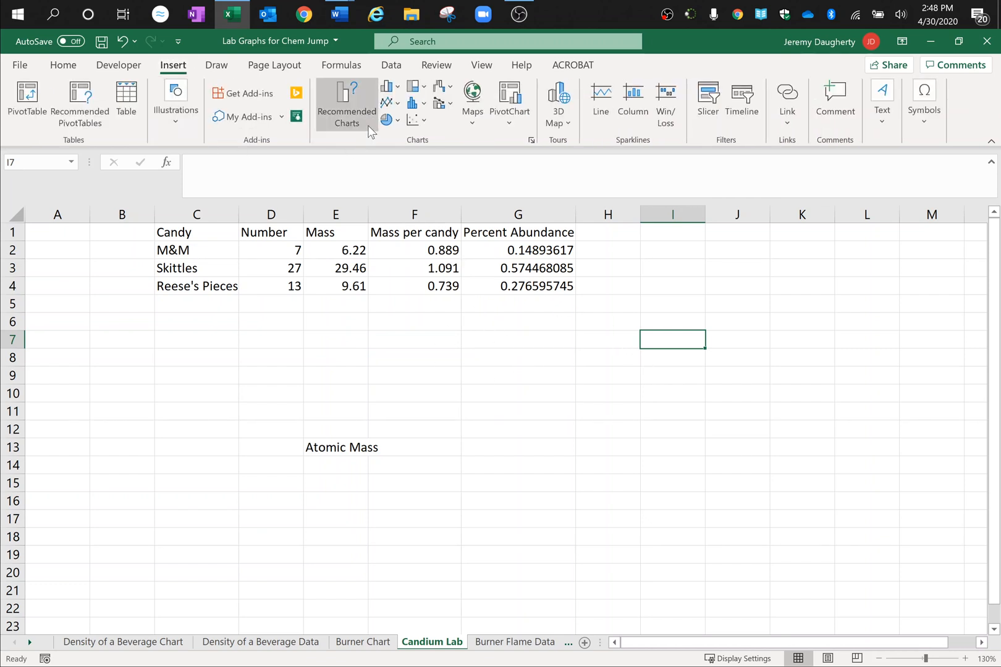
left_click(399, 87)
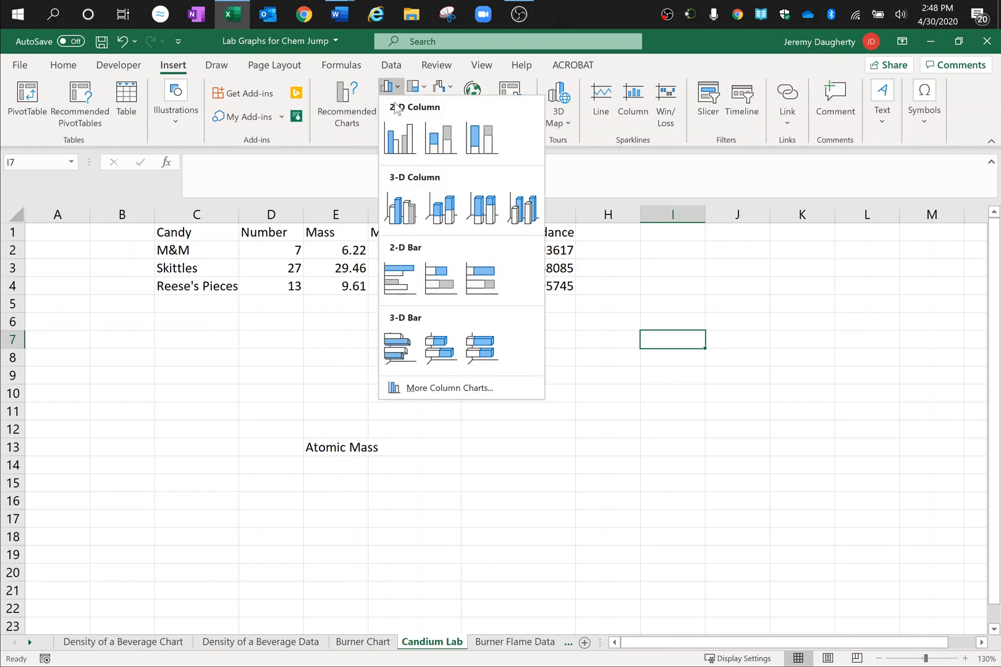
left_click(396, 137)
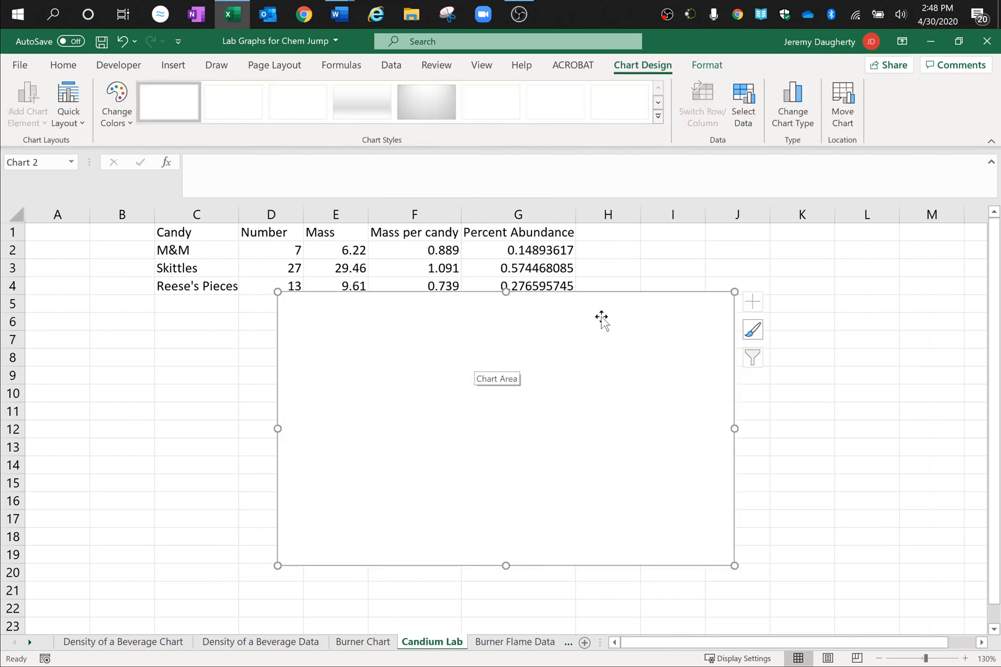
left_click_drag(601, 319, 801, 331)
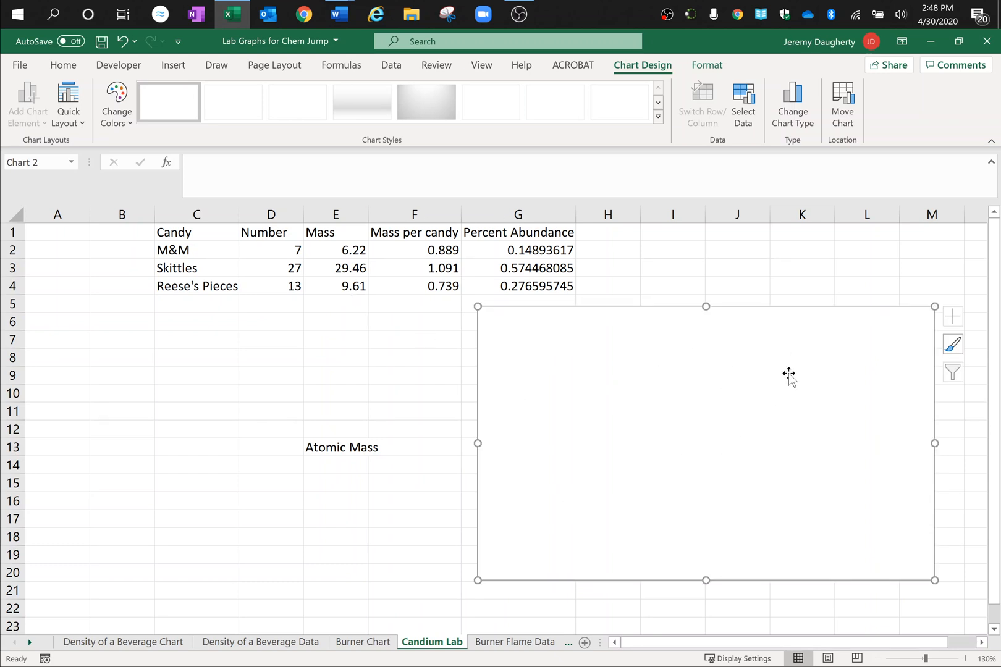
Step: Add a data series named Percent Abundance to the empty chart, taking its values from G2:G4
left_click(743, 119)
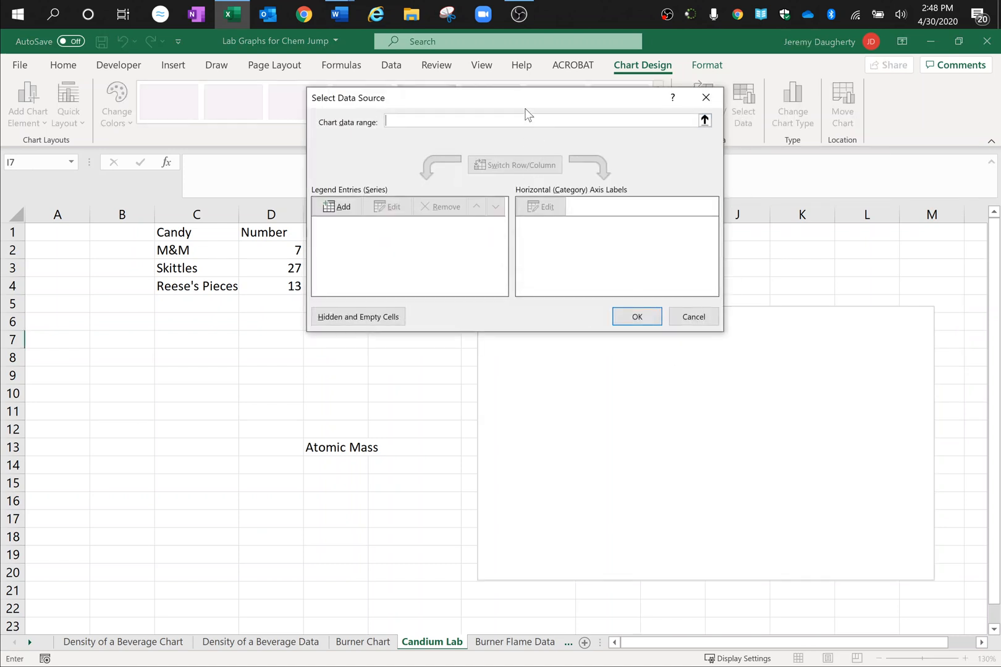
left_click_drag(524, 100, 770, 212)
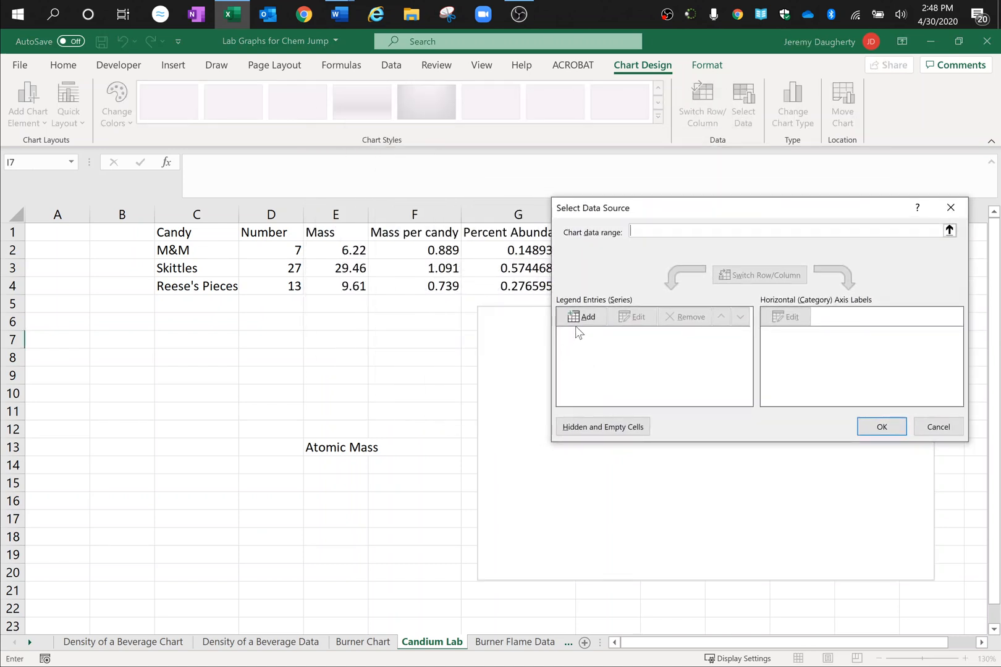
left_click_drag(674, 208, 712, 240)
left_click(617, 349)
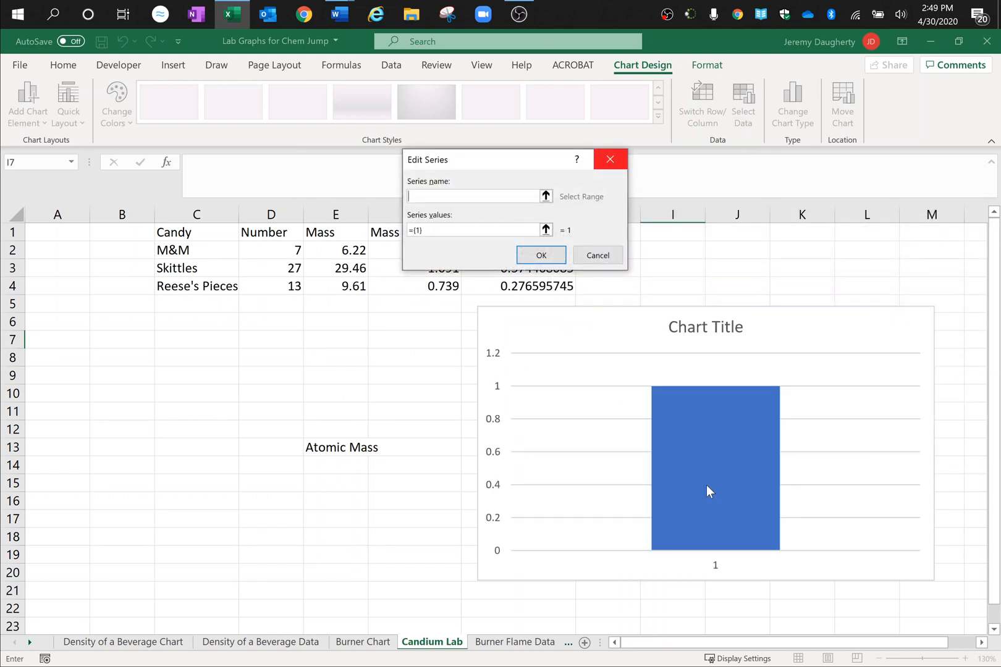
left_click_drag(524, 165, 724, 160)
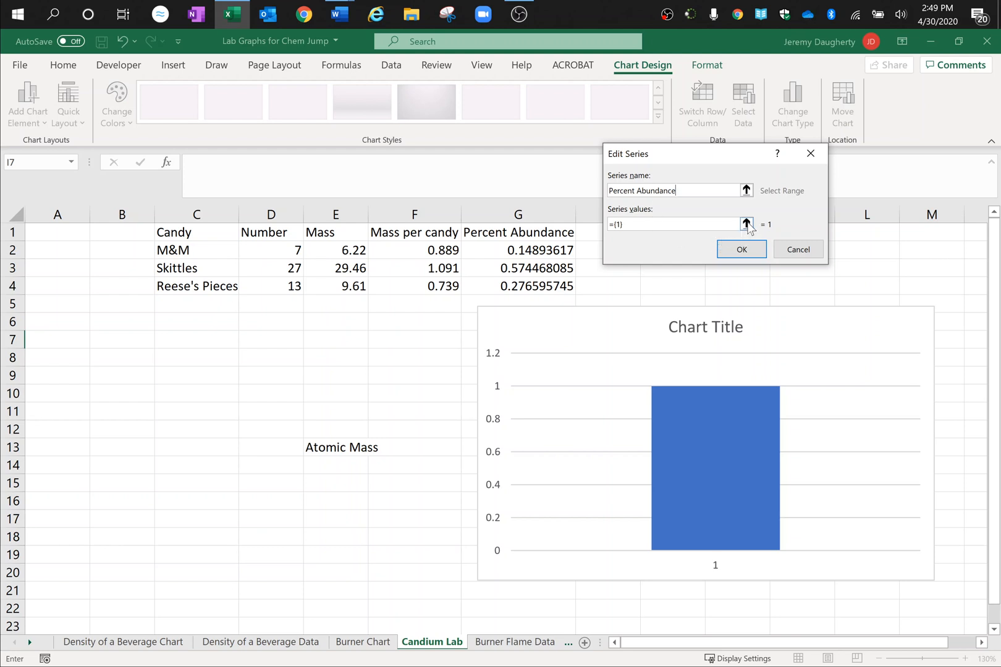
left_click(747, 224)
left_click_drag(548, 244, 539, 281)
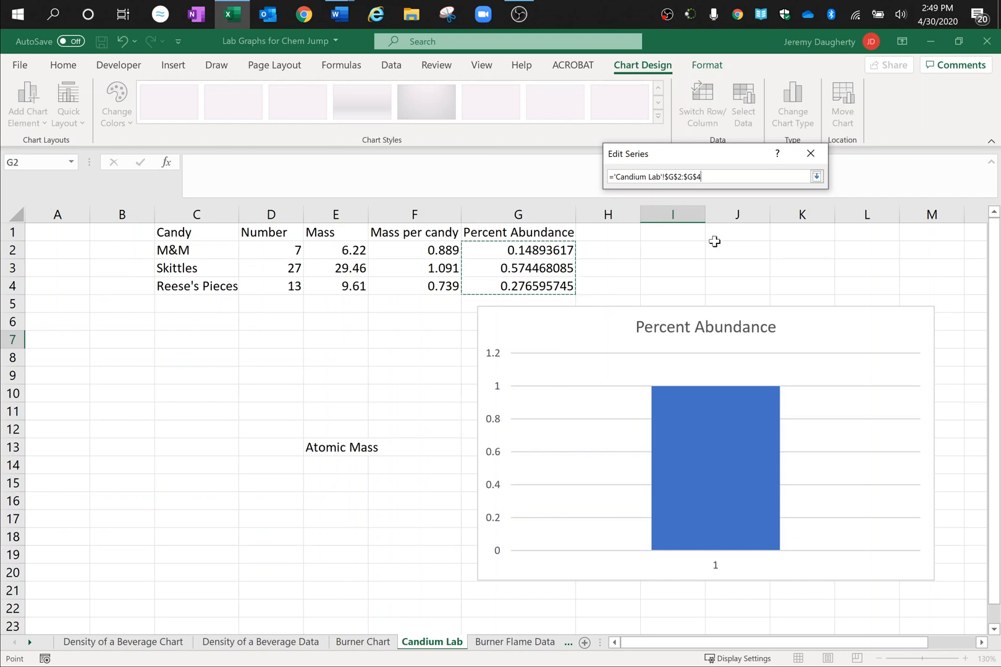
left_click(817, 177)
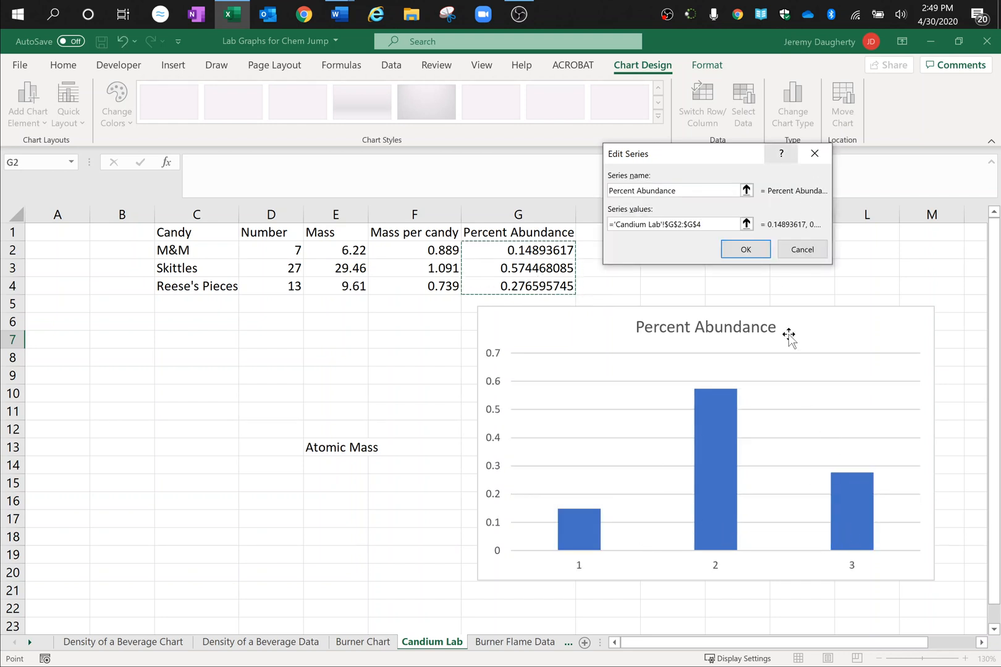
left_click(746, 250)
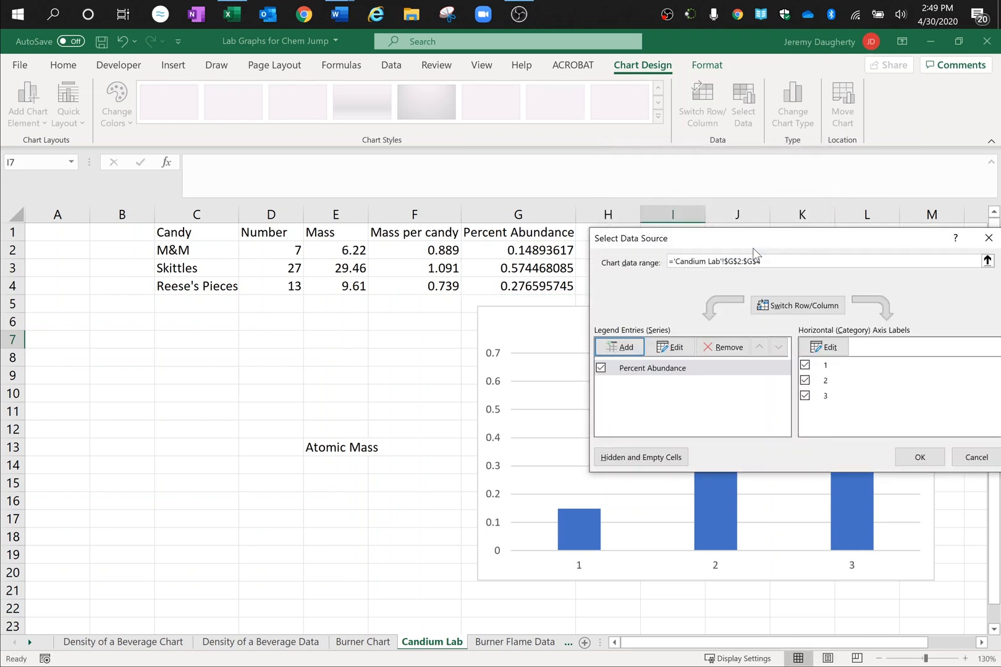
Step: Set the chart's horizontal axis labels to the candy names in C2:C4 and accept the data source
left_click_drag(778, 249, 730, 153)
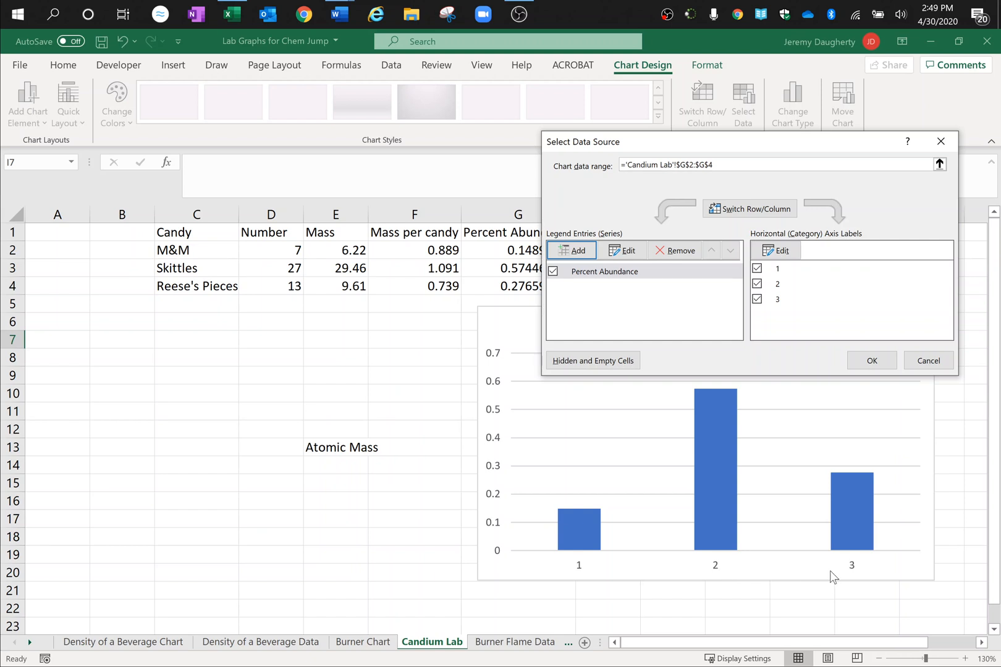
left_click(783, 251)
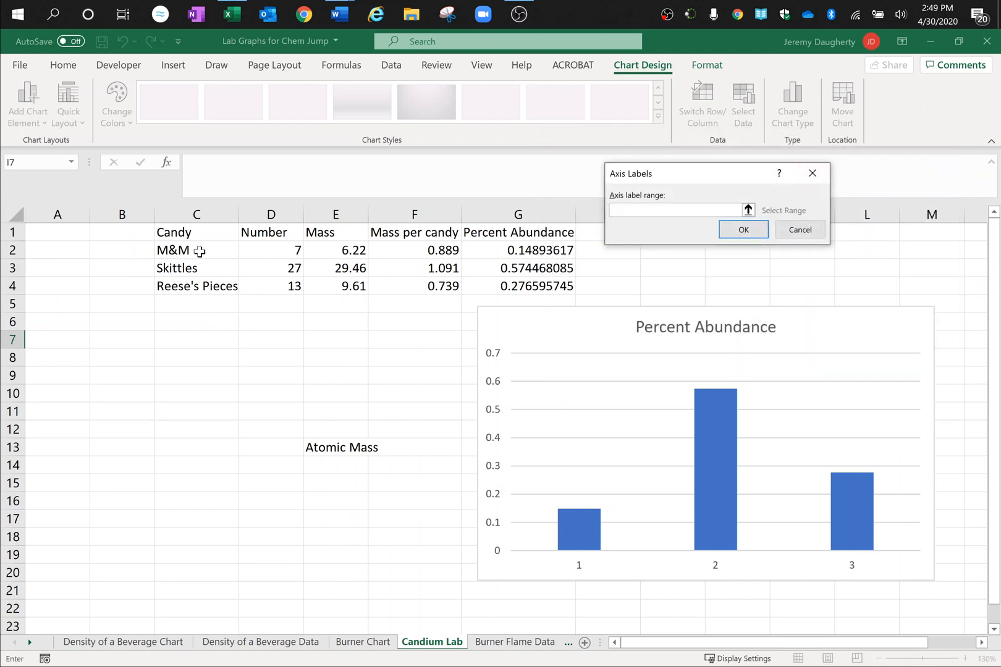
left_click_drag(199, 250, 197, 286)
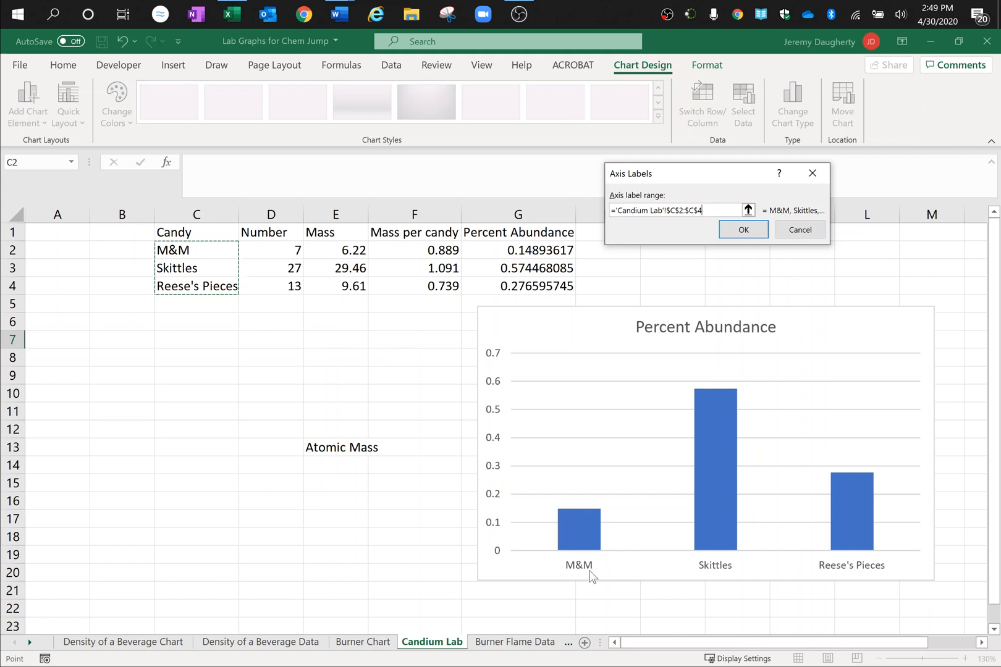
left_click(744, 230)
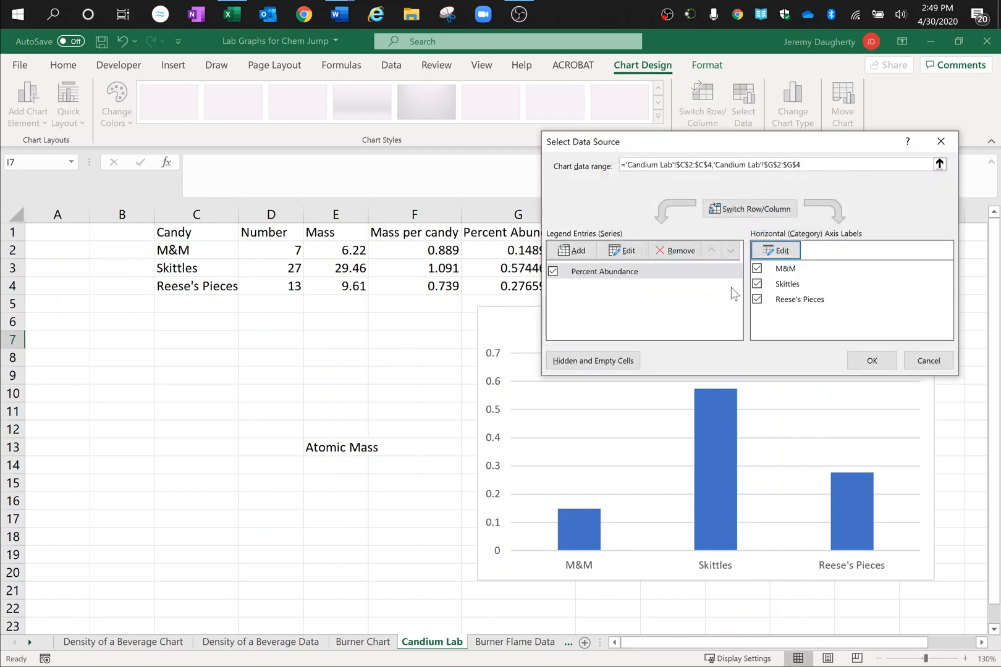
left_click(886, 364)
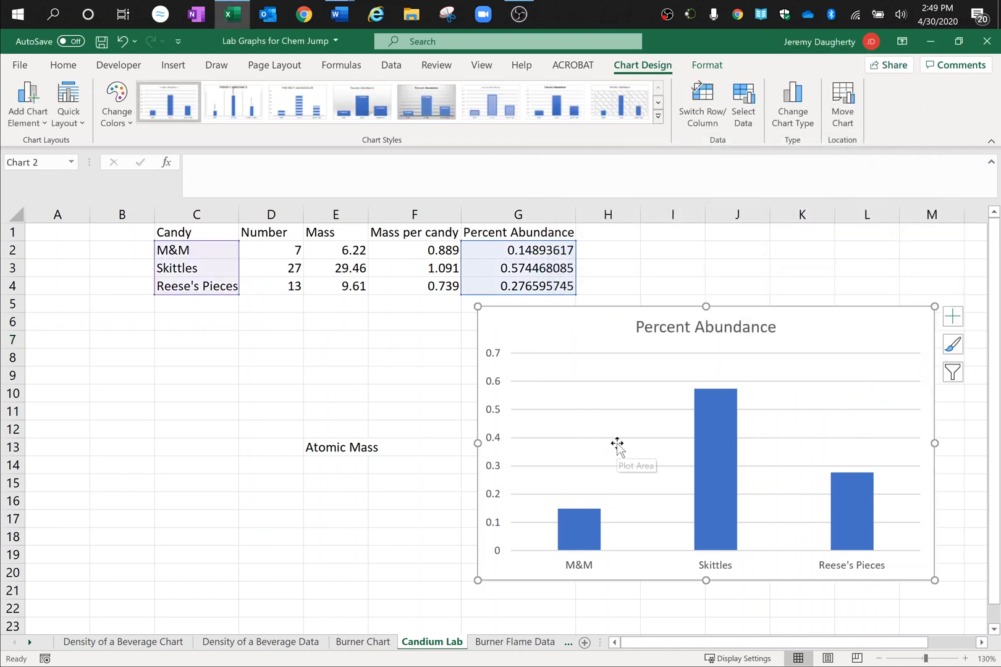
left_click(718, 275)
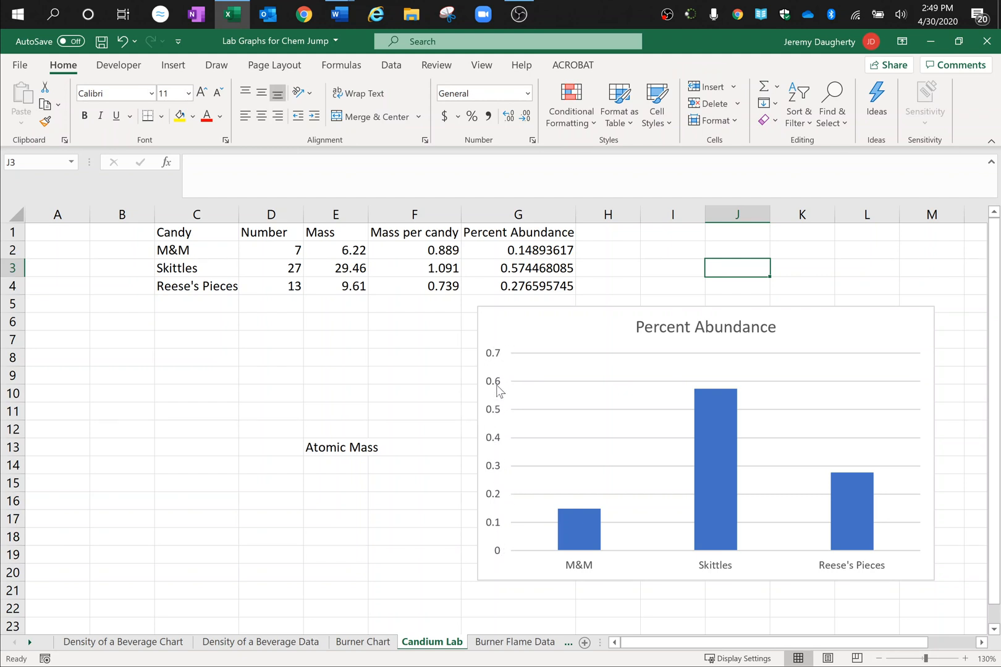
Step: Format the percent abundance values in G2:G4 as Percentage
left_click(510, 252)
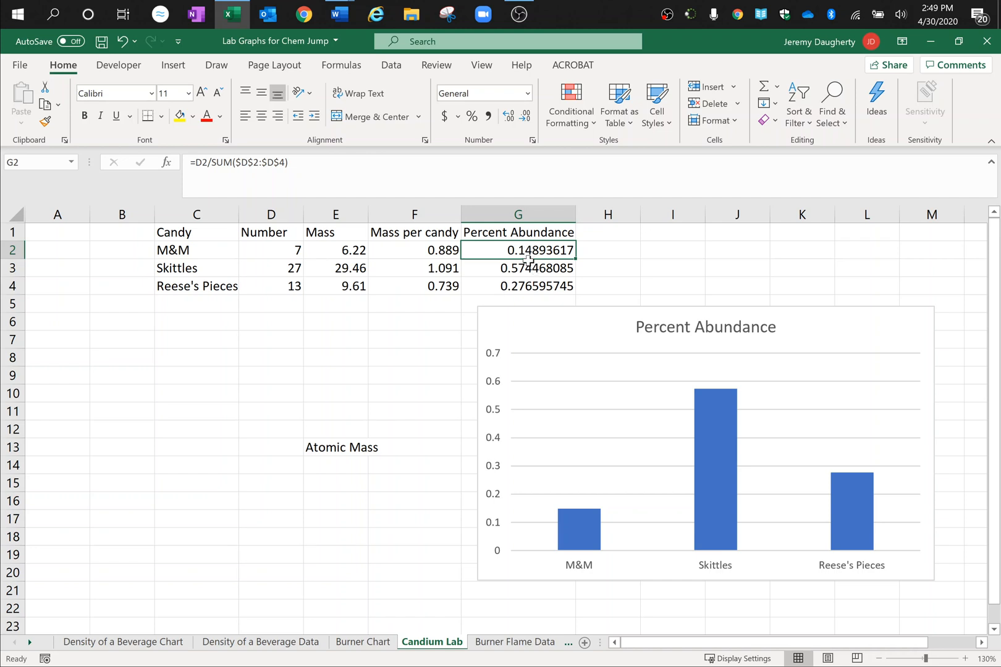
left_click_drag(528, 258, 544, 284)
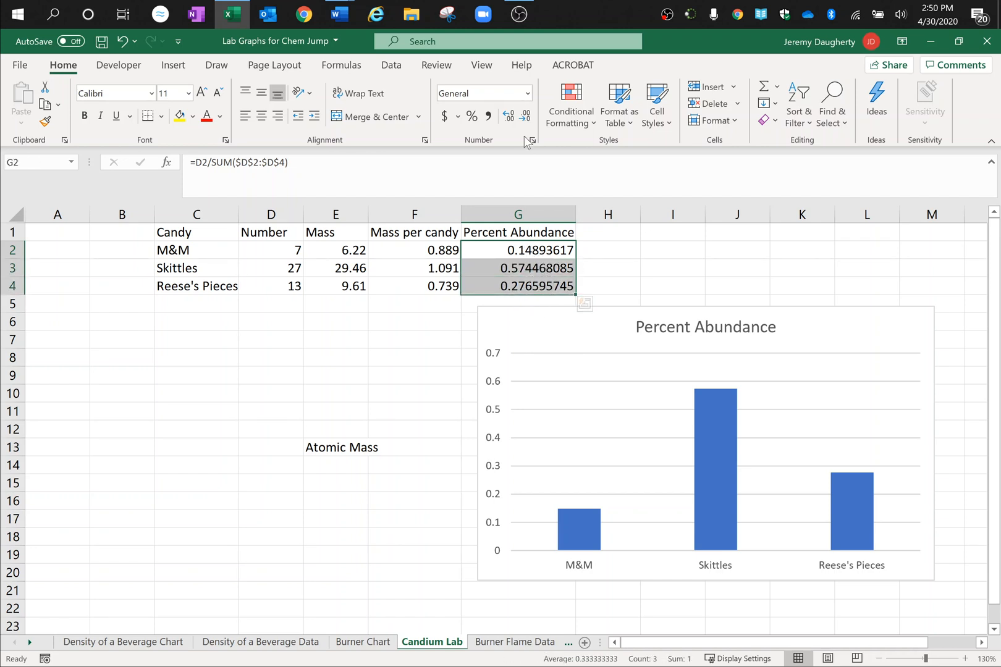
left_click(528, 94)
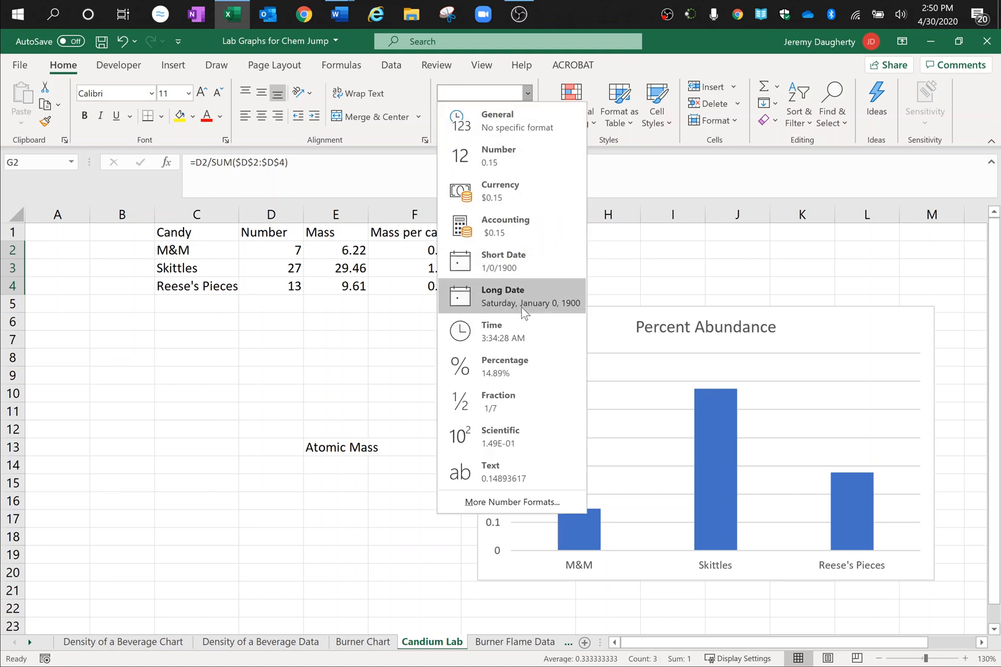
left_click(510, 364)
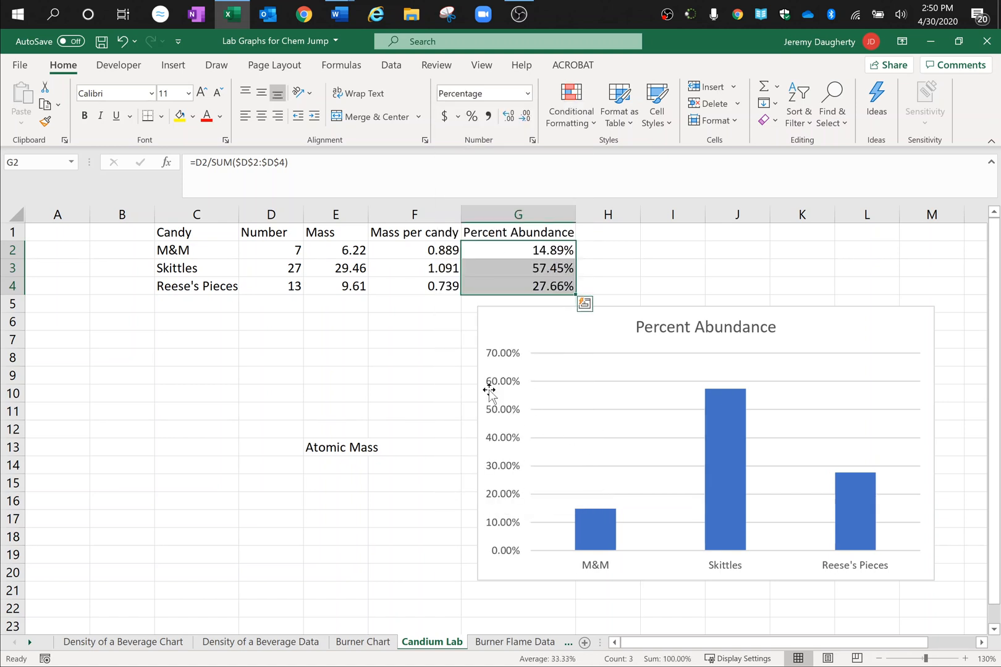
left_click(389, 375)
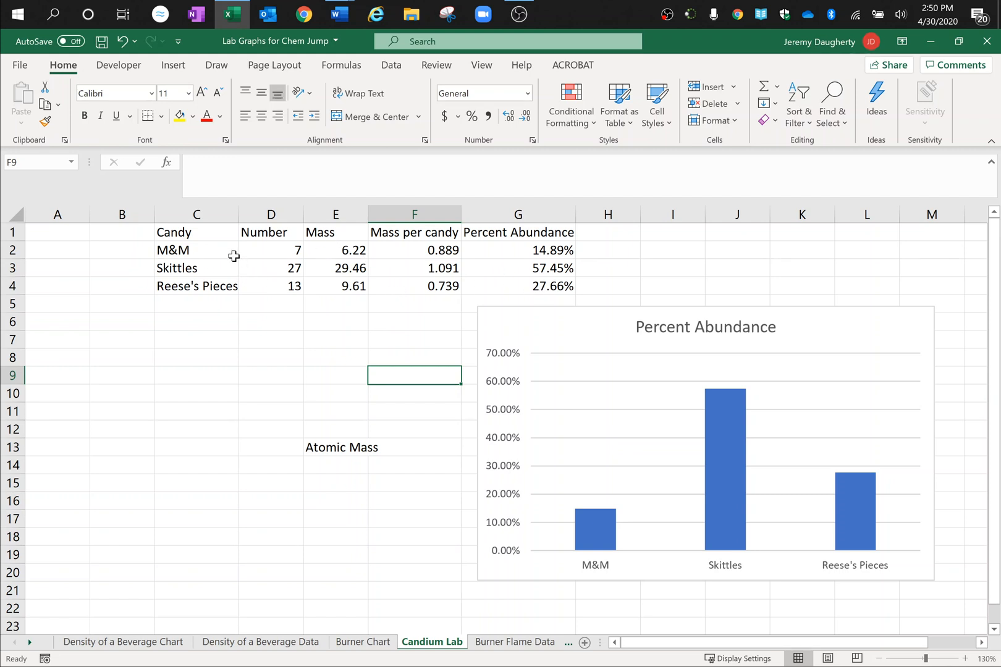
Step: Convert the candy data in C1:G4 into a table with headers
left_click_drag(219, 234, 530, 288)
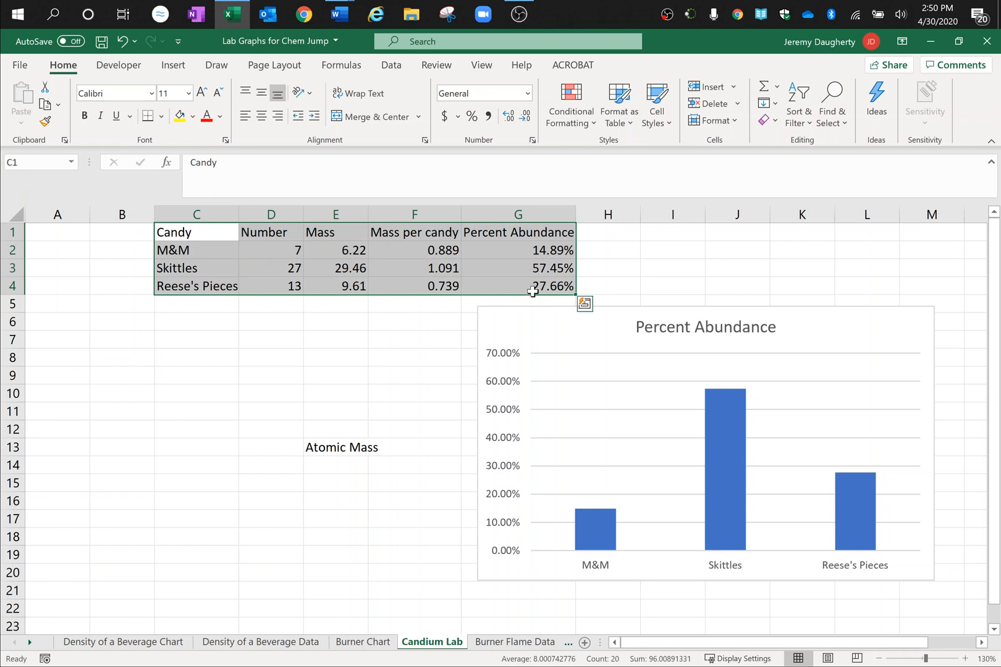
left_click(173, 65)
left_click(127, 102)
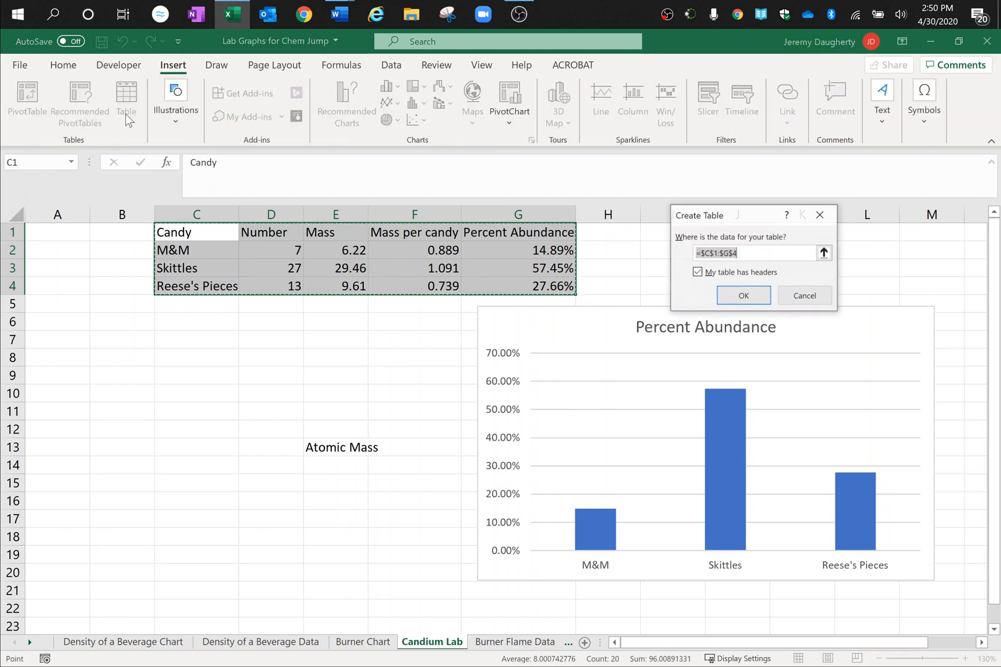
left_click(741, 295)
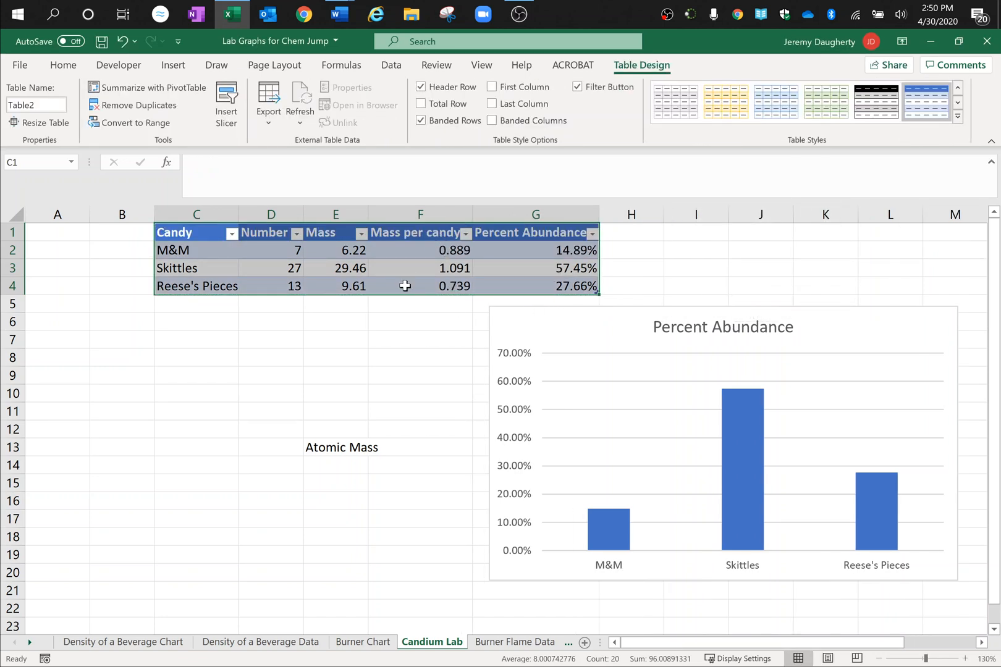
Step: Sort the candy table by Mass per candy from smallest to largest
left_click(425, 248)
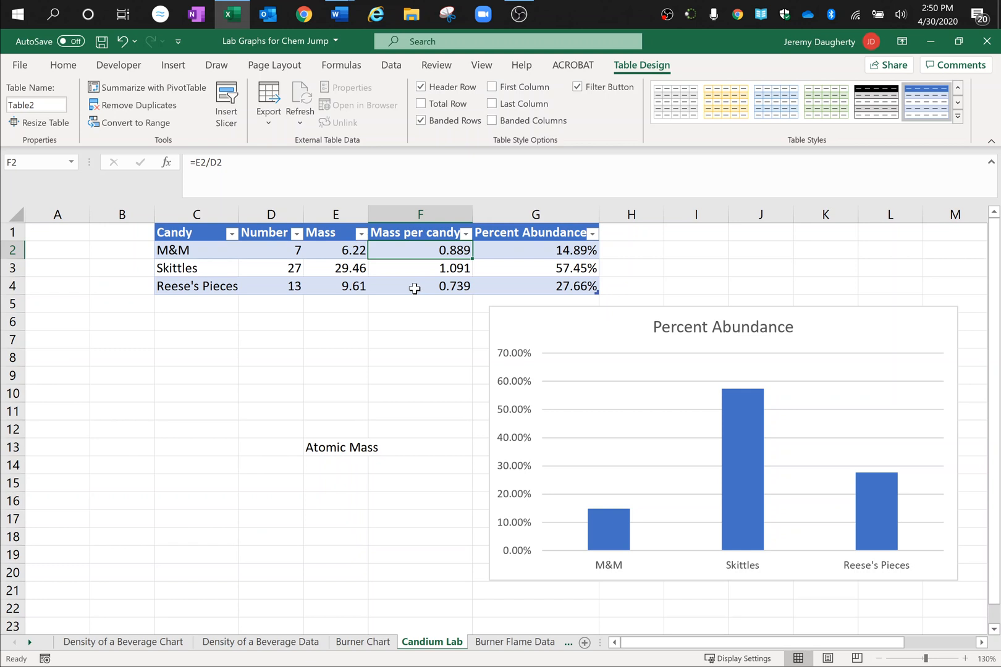
left_click(414, 289)
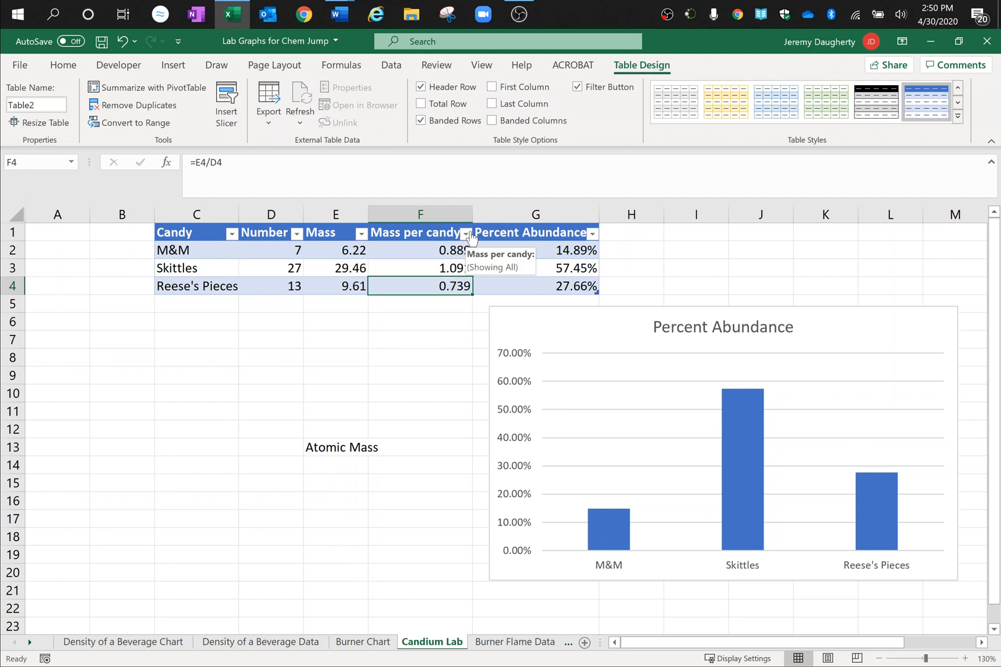
left_click(467, 234)
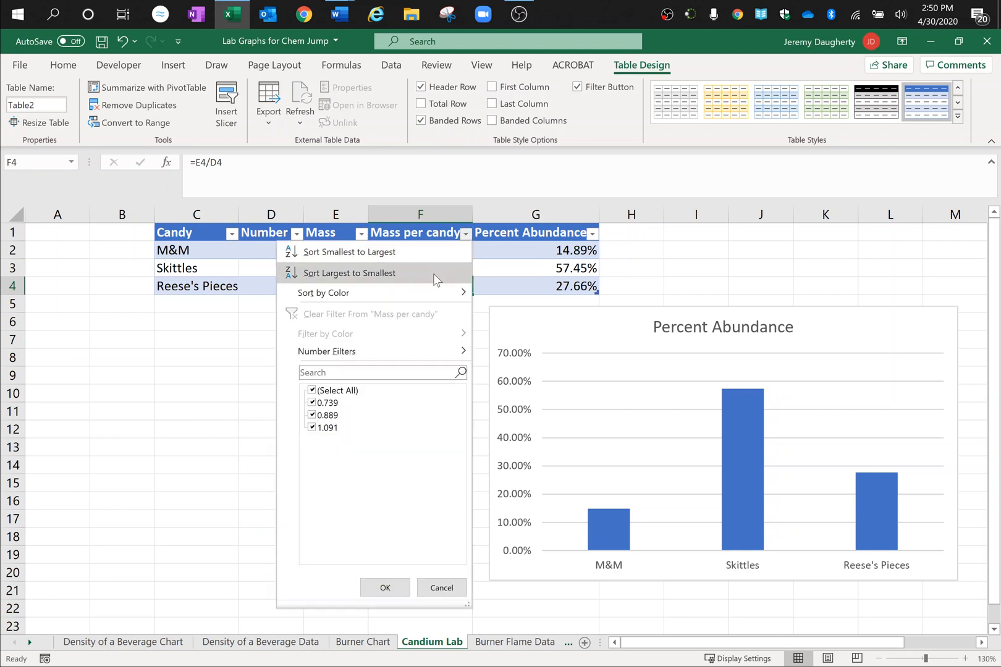
left_click(391, 260)
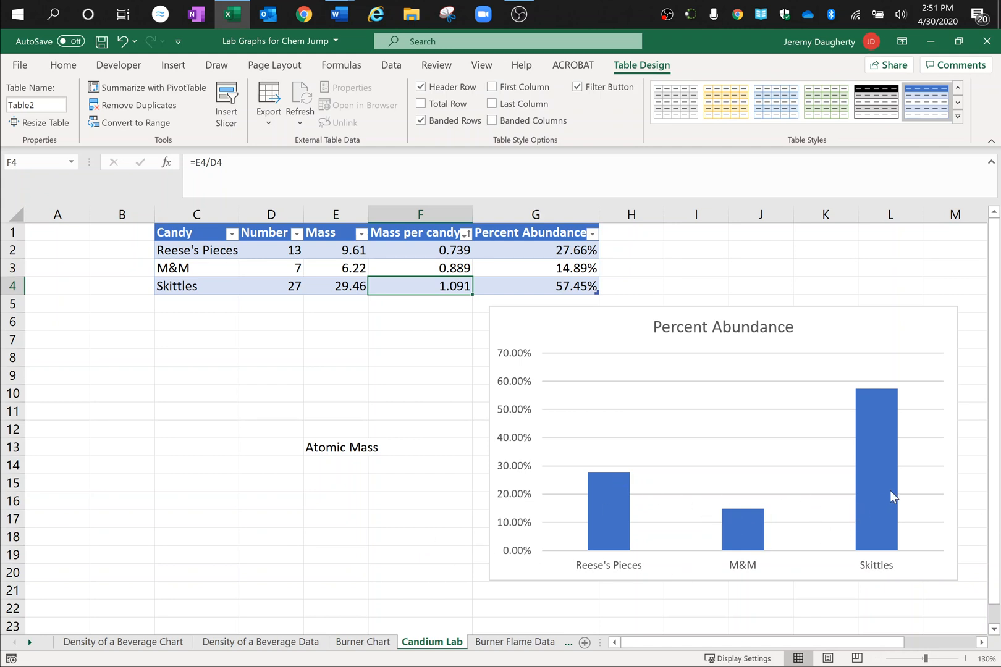
mouse_move(874, 402)
left_click(333, 463)
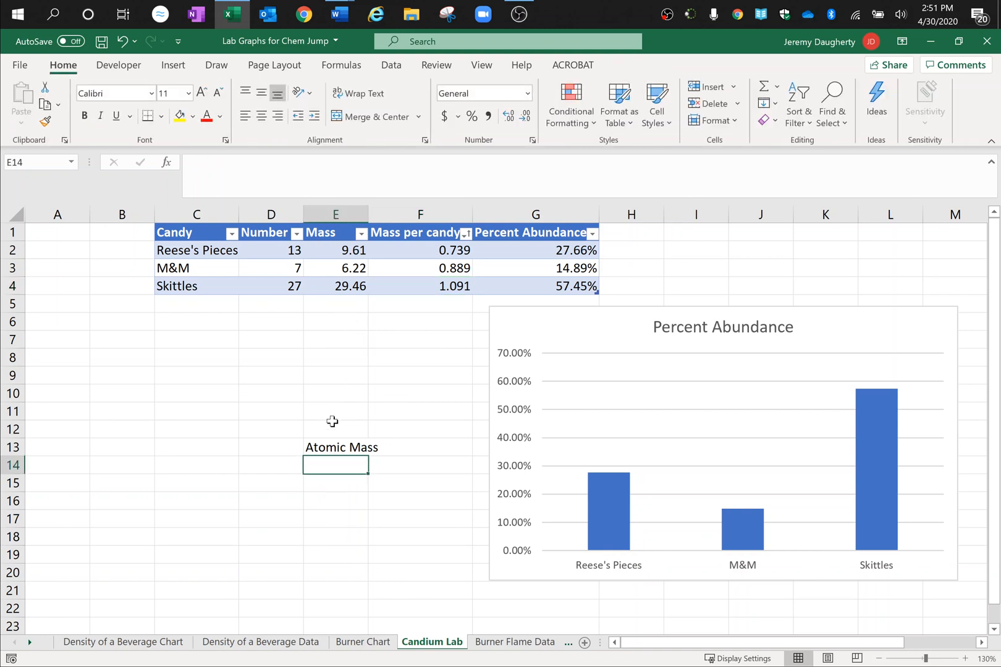
type("=")
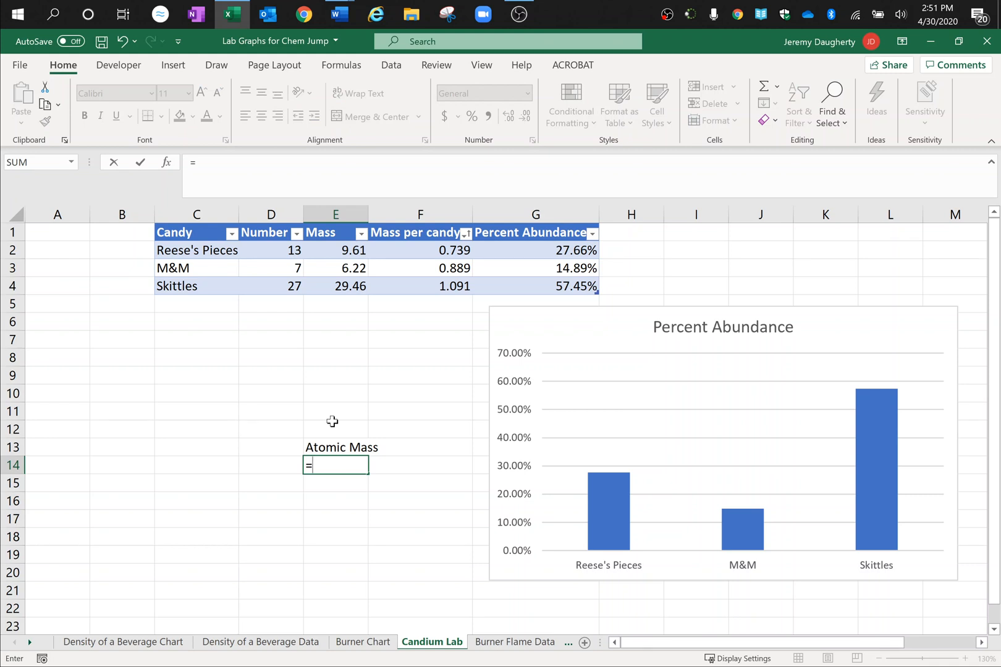
key("Escape")
key("Down")
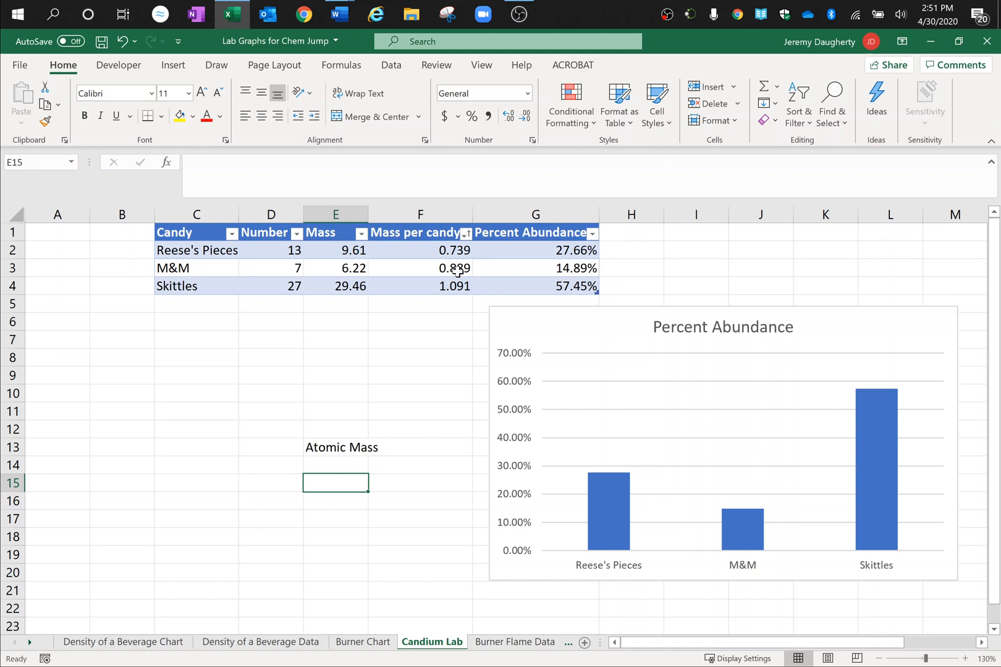
Step: Calculate the atomic mass in E14 below its label with the formula =G2*F2+G3*F3+G4*F4
left_click(318, 464)
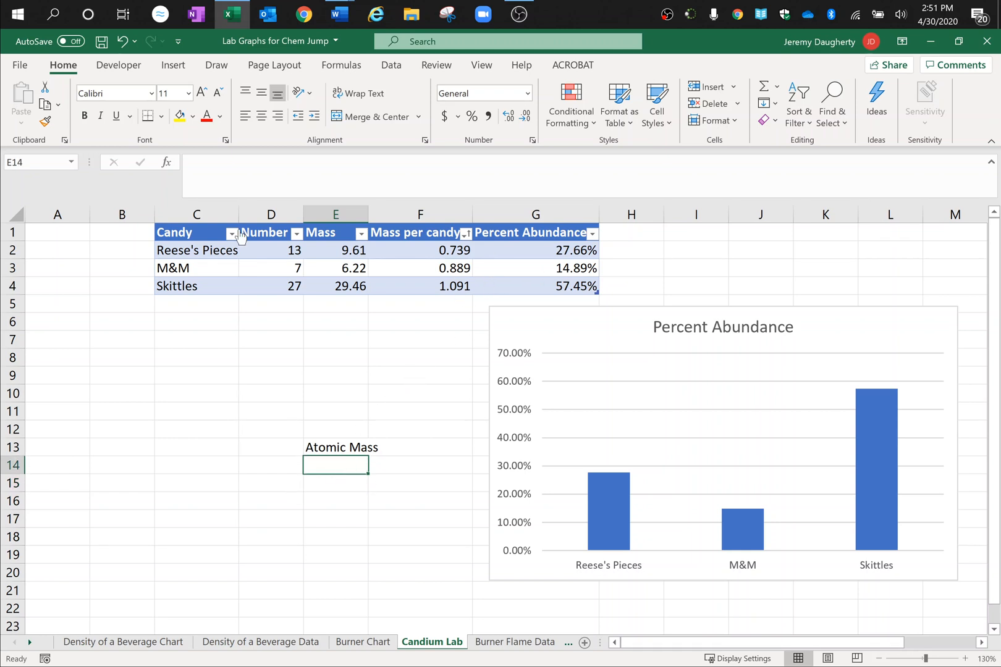
type("=")
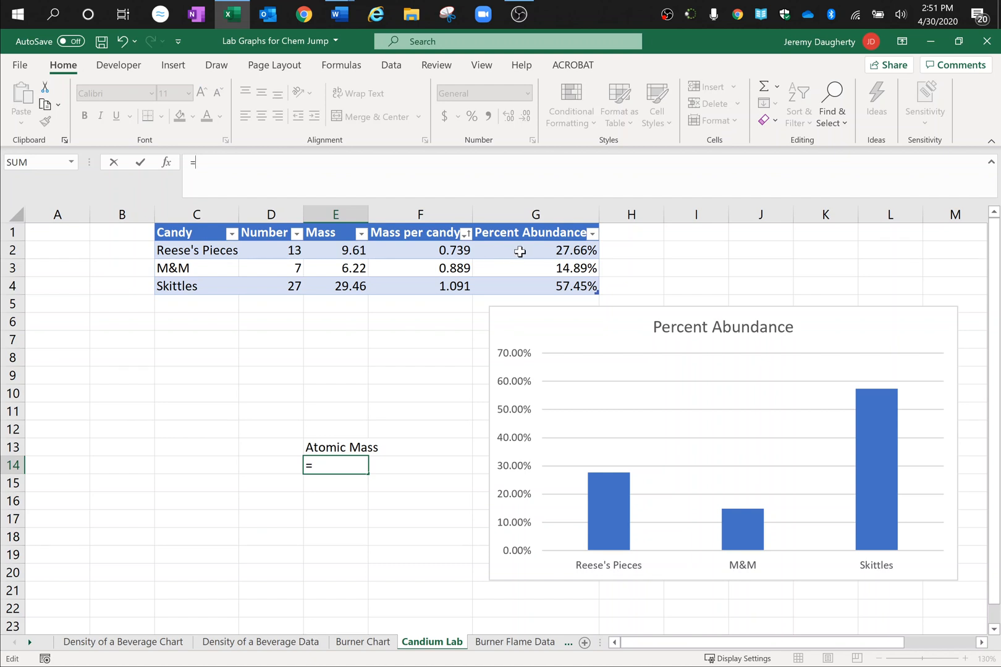
left_click(520, 251)
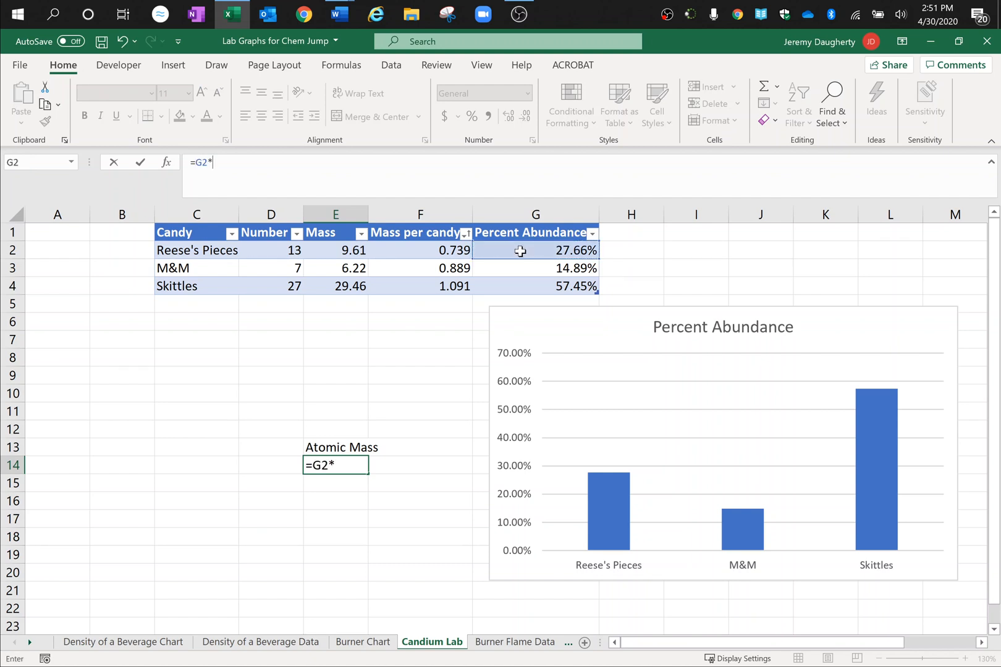
left_click(448, 253)
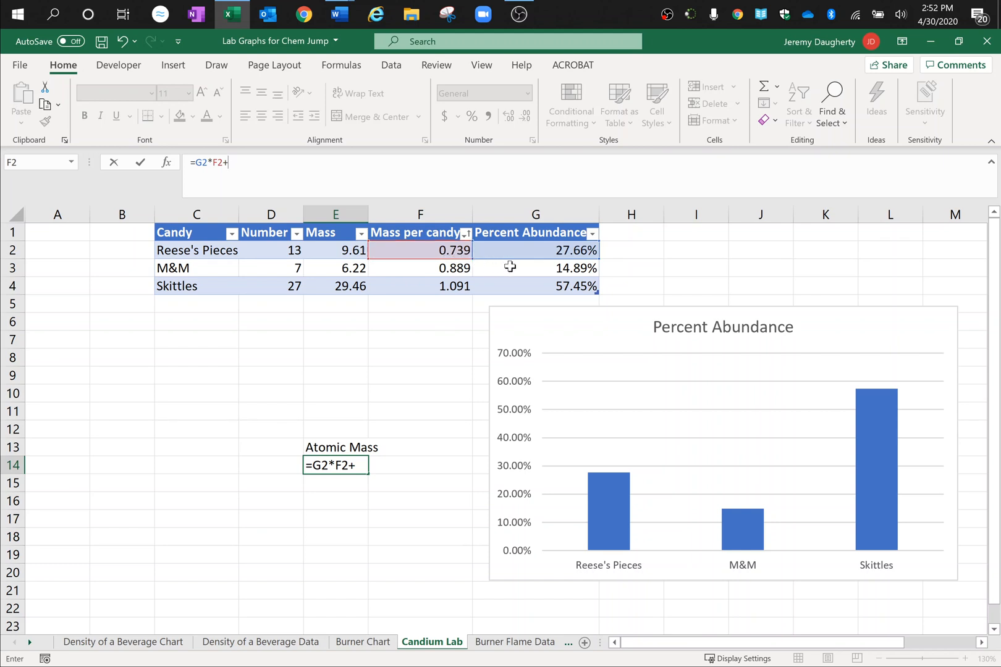
left_click(515, 269)
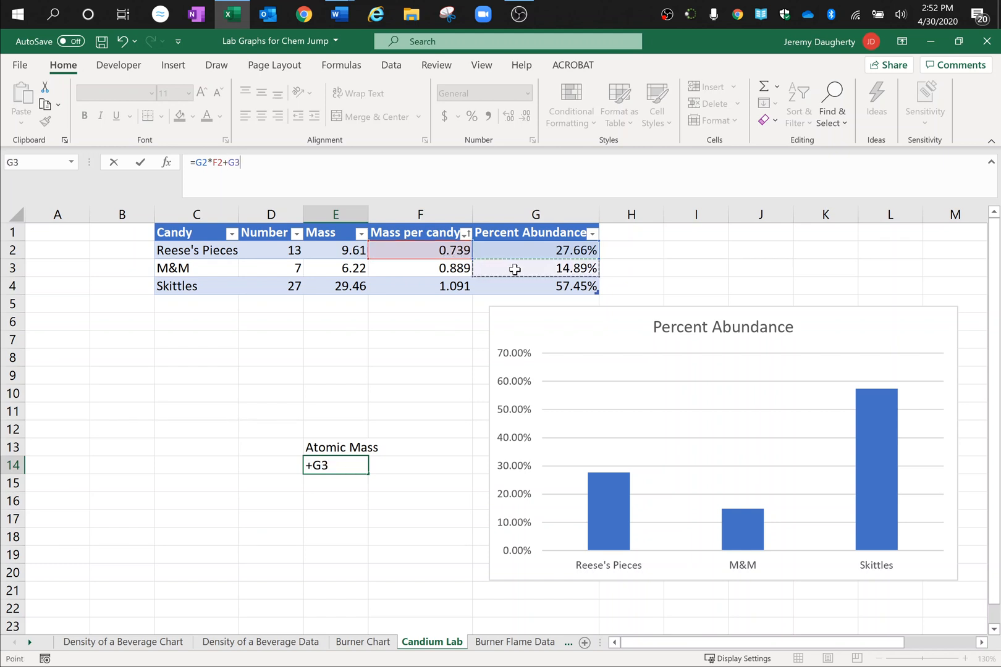
type("*")
left_click(461, 269)
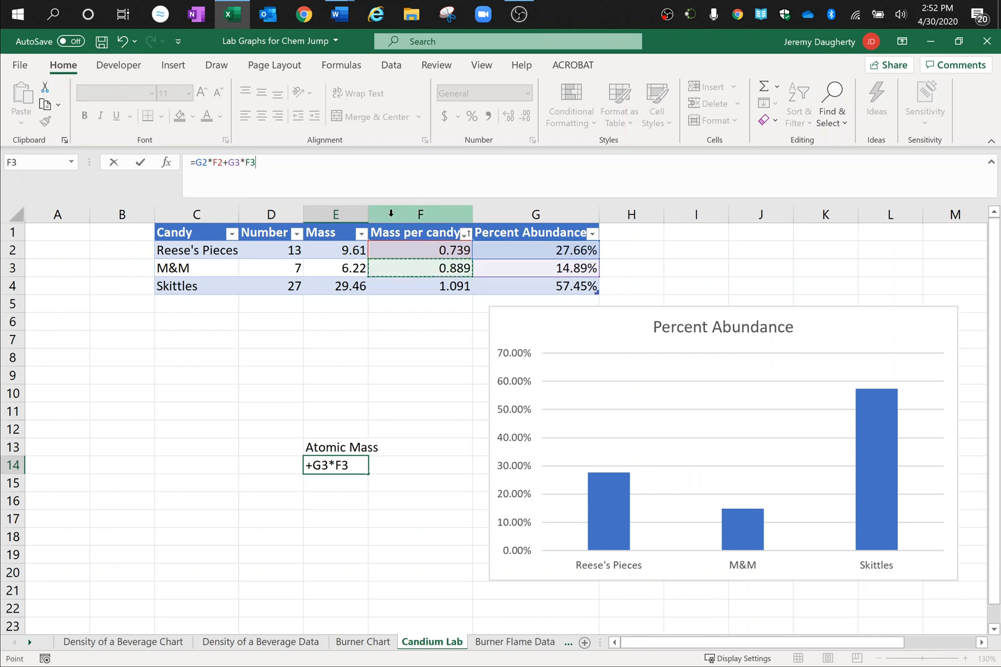
type("+")
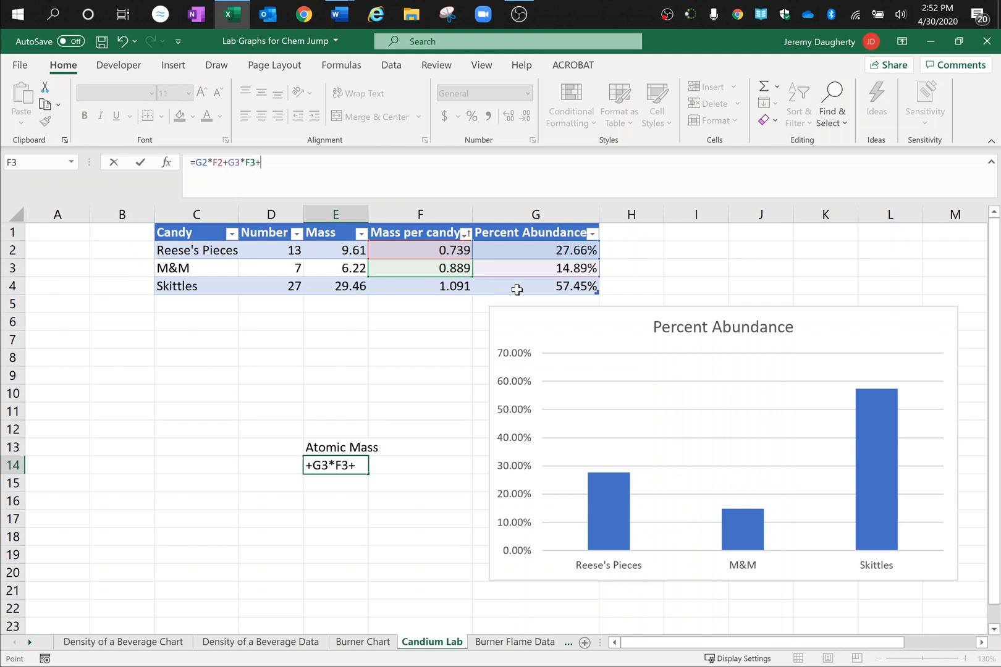
left_click(517, 290)
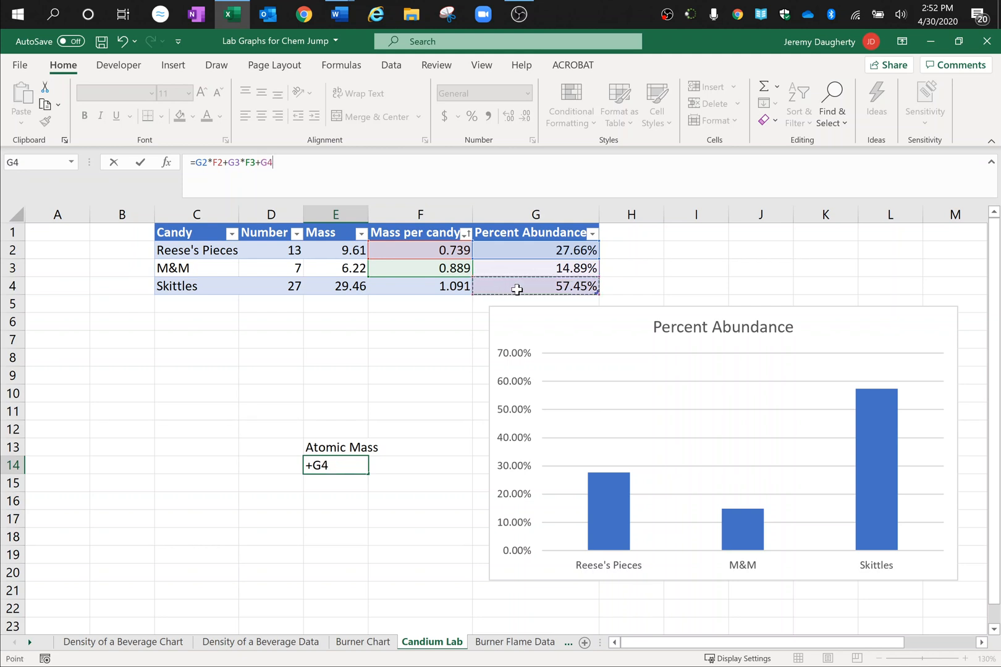
type("*")
left_click(458, 289)
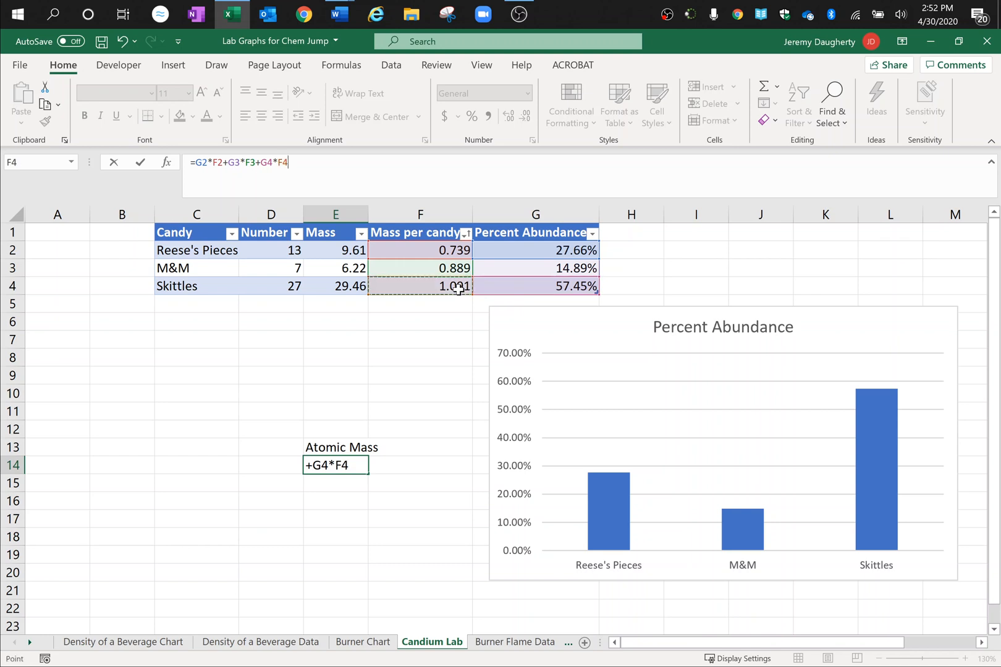
key("Return")
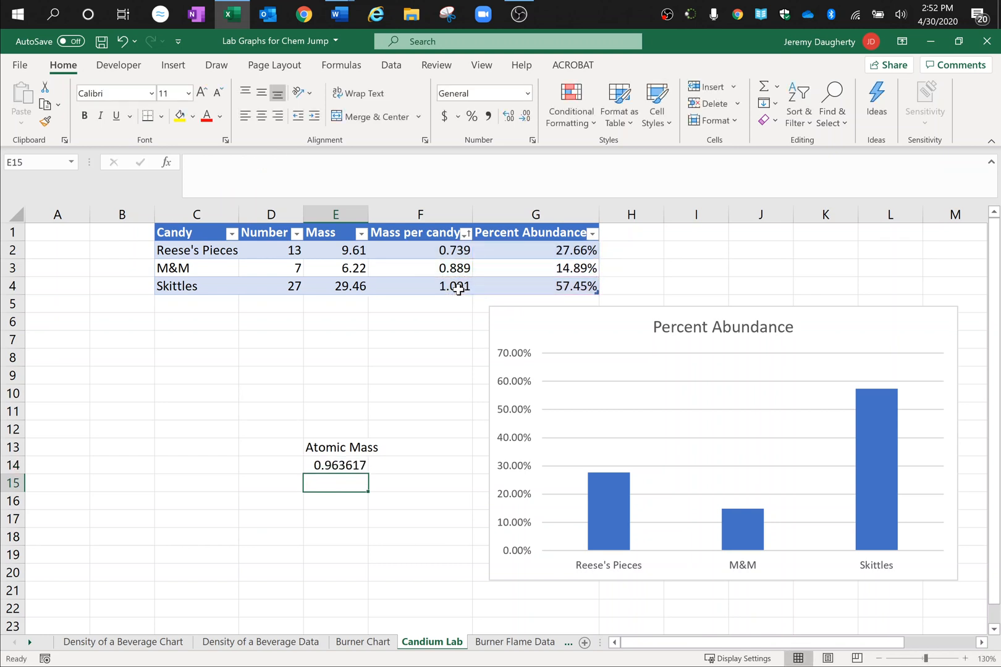
key("Up")
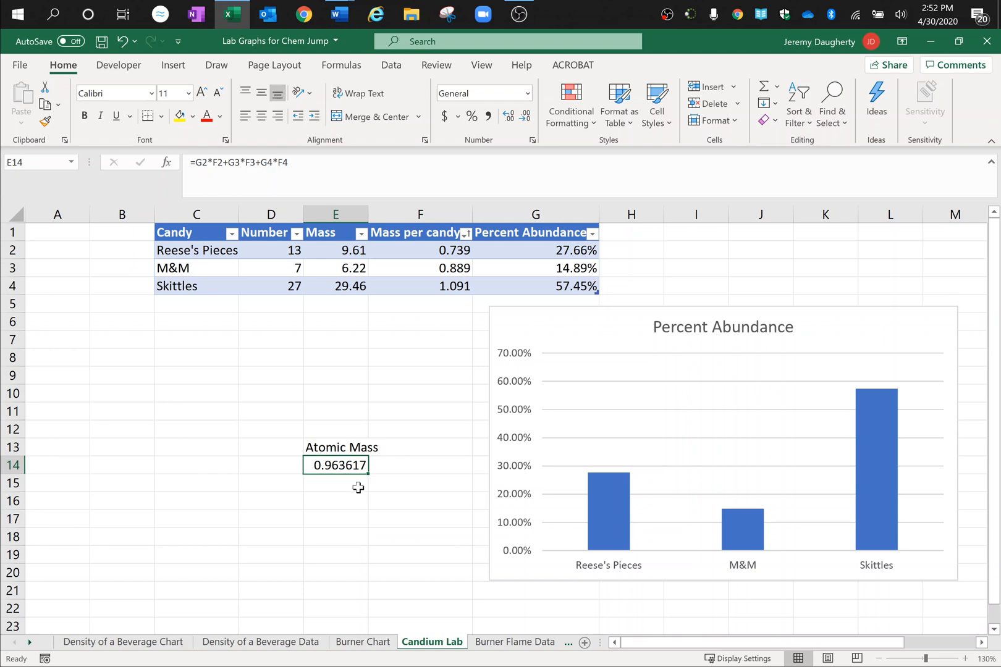
left_click(519, 13)
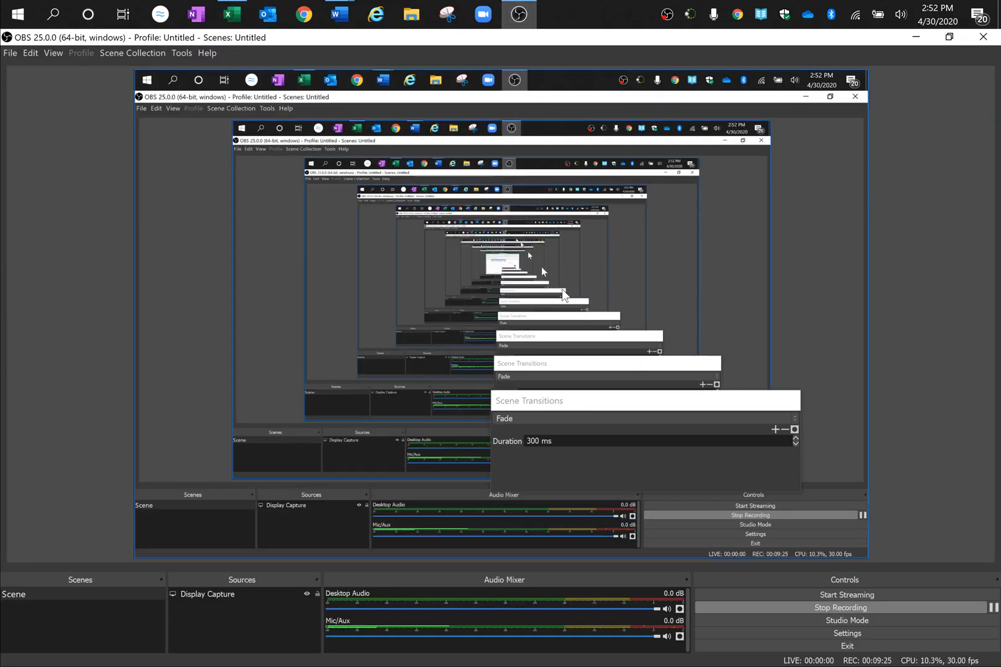
left_click(762, 608)
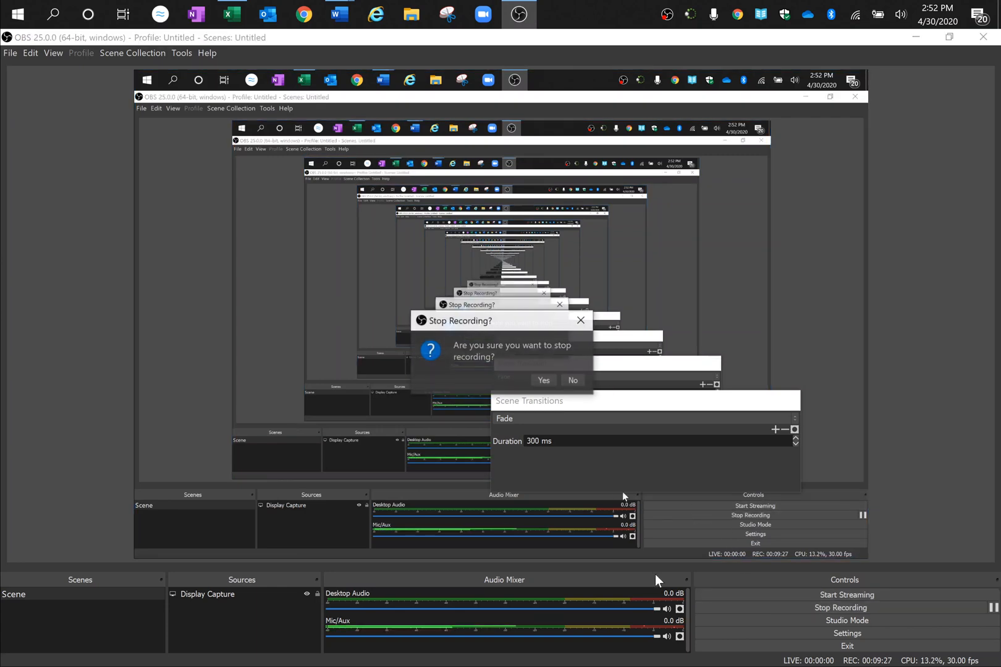